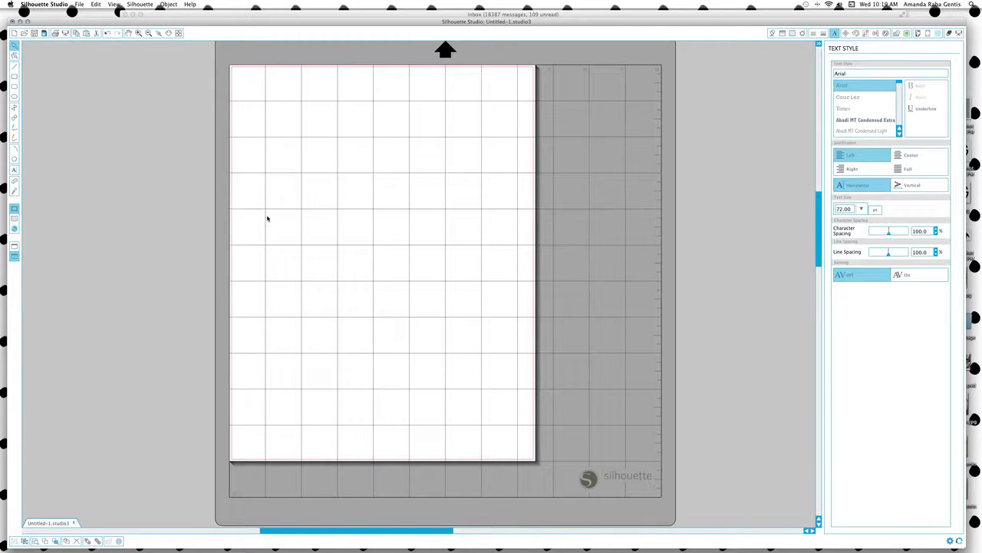
Add 'Toil', '&' and 'Trouble' as separate Arial text pieces stepping diagonally down the mat.
text(Toil)
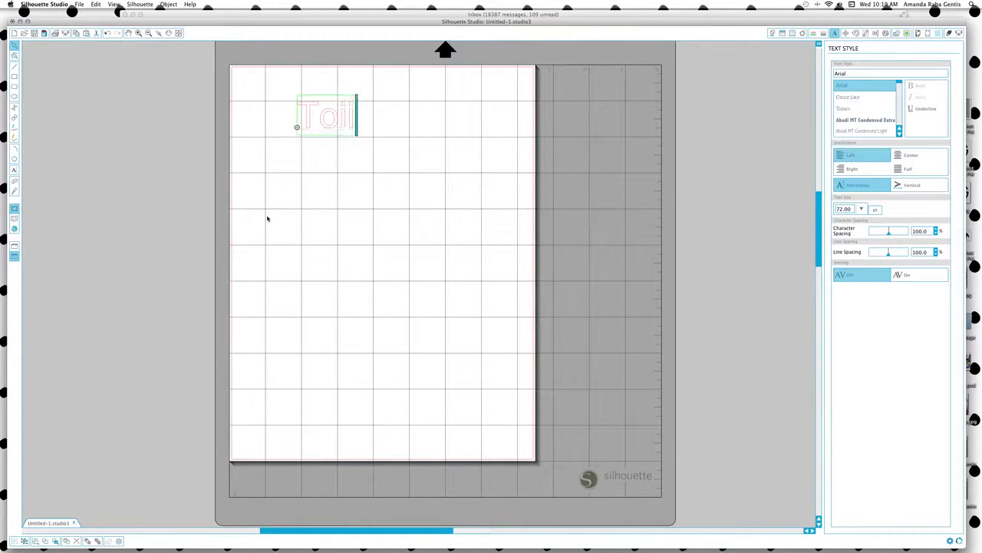
click(359, 193)
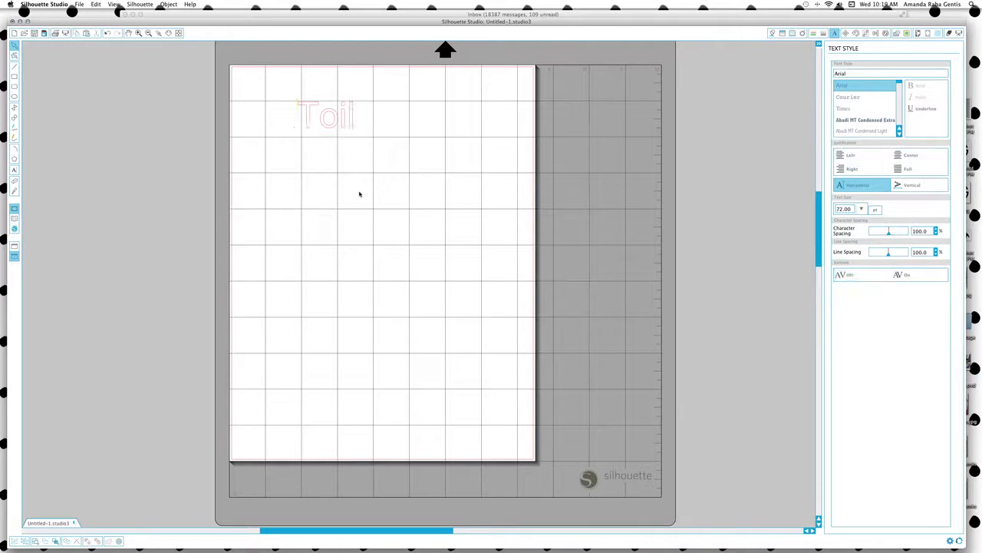
click(340, 225)
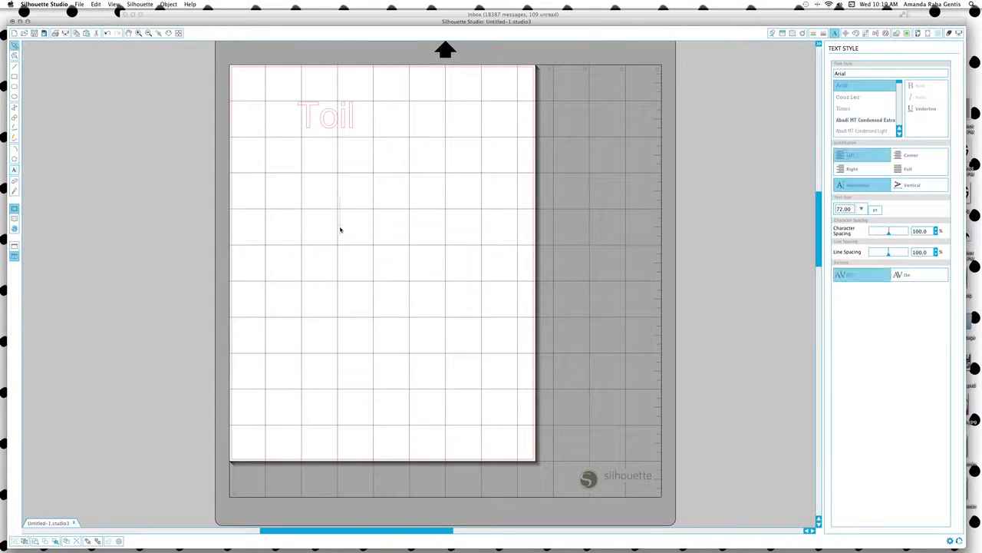
text(&)
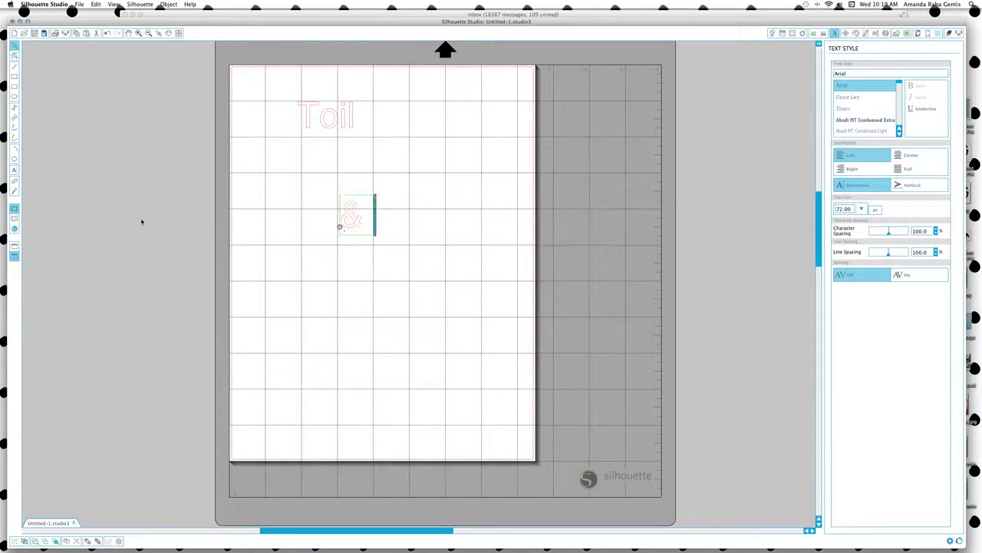
click(379, 344)
click(14, 169)
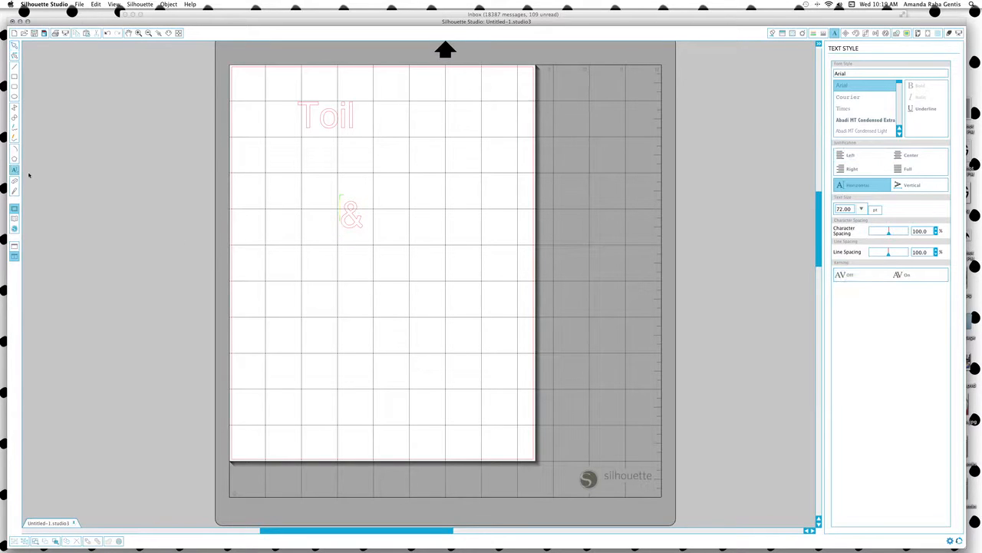
click(362, 309)
text(Troubl)
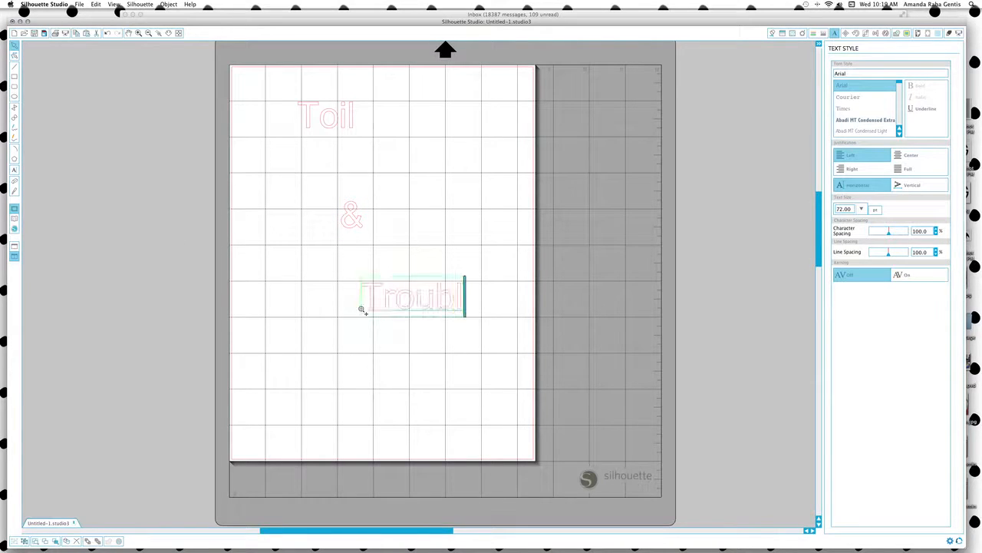
text(e)
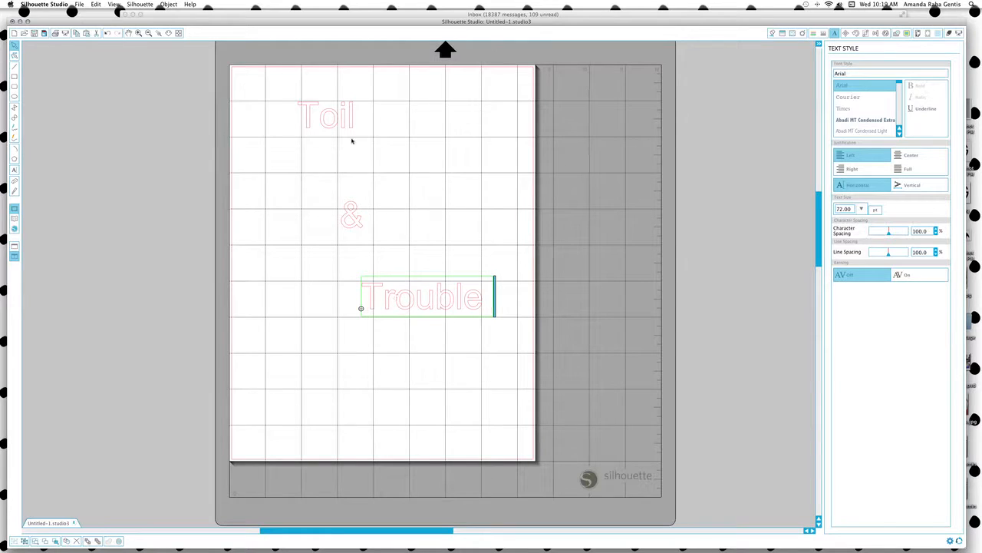
click(333, 125)
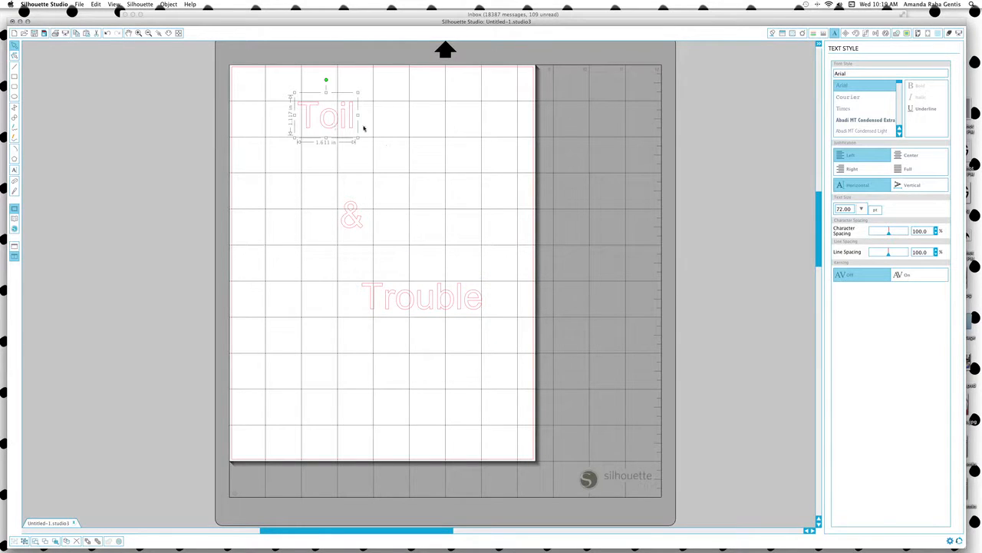
Set Toil in the Mintly font and enlarge it to about 136.20 pt near the top-left.
drag(331, 128, 318, 136)
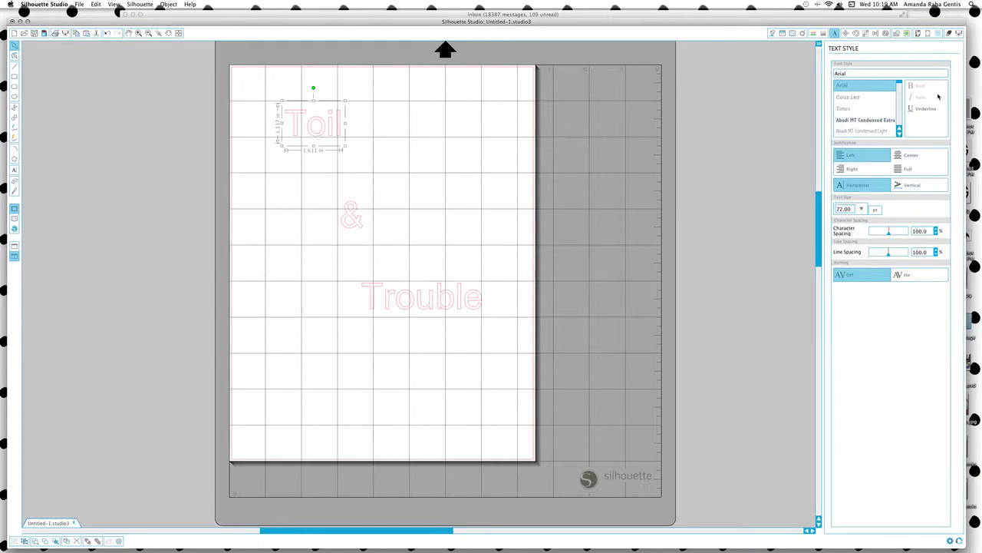
drag(902, 84, 900, 109)
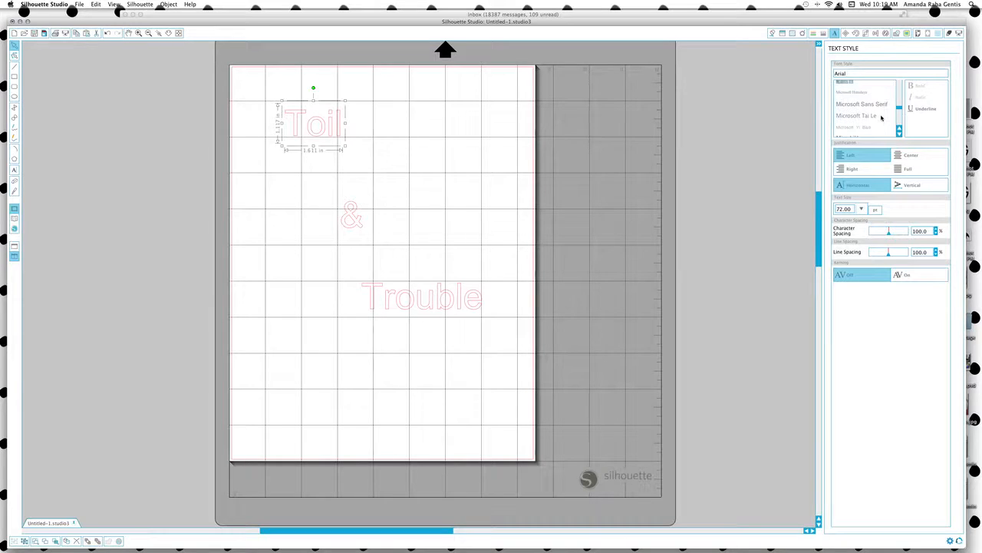
click(898, 135)
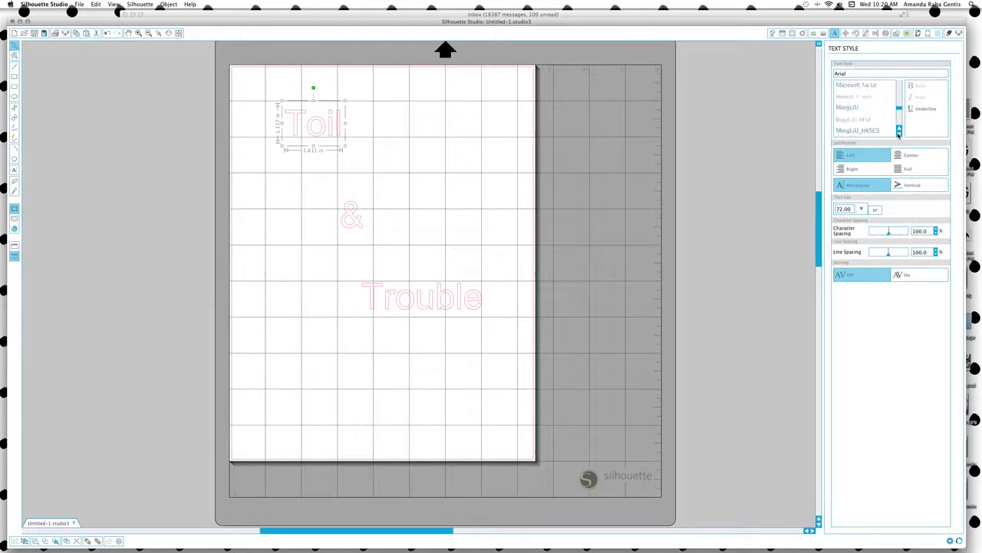
click(848, 120)
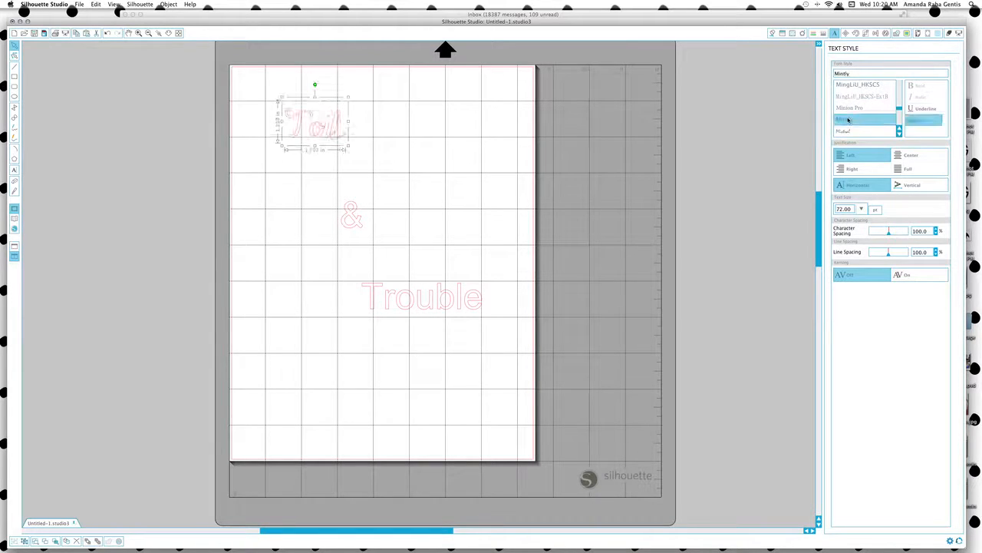
drag(348, 147, 415, 182)
drag(360, 164, 342, 155)
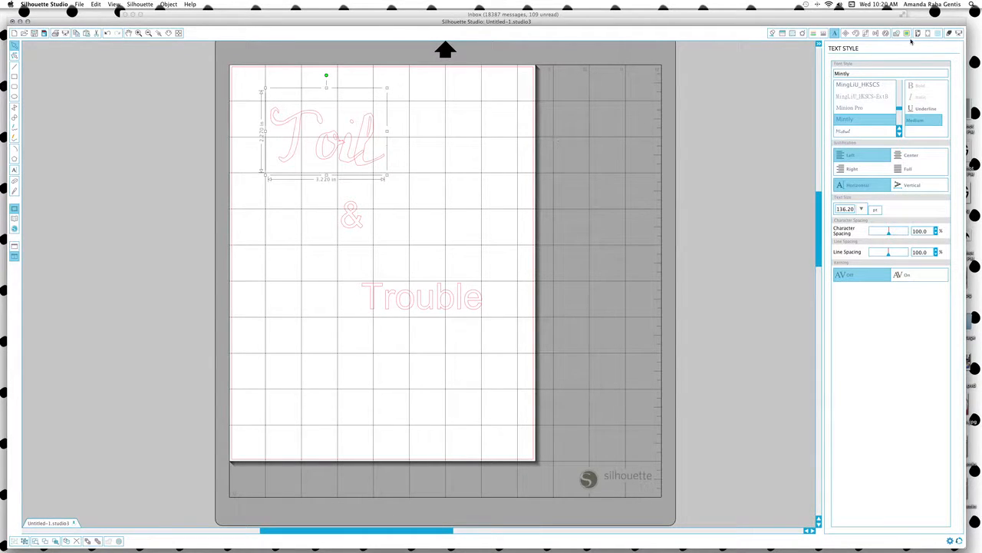
click(898, 34)
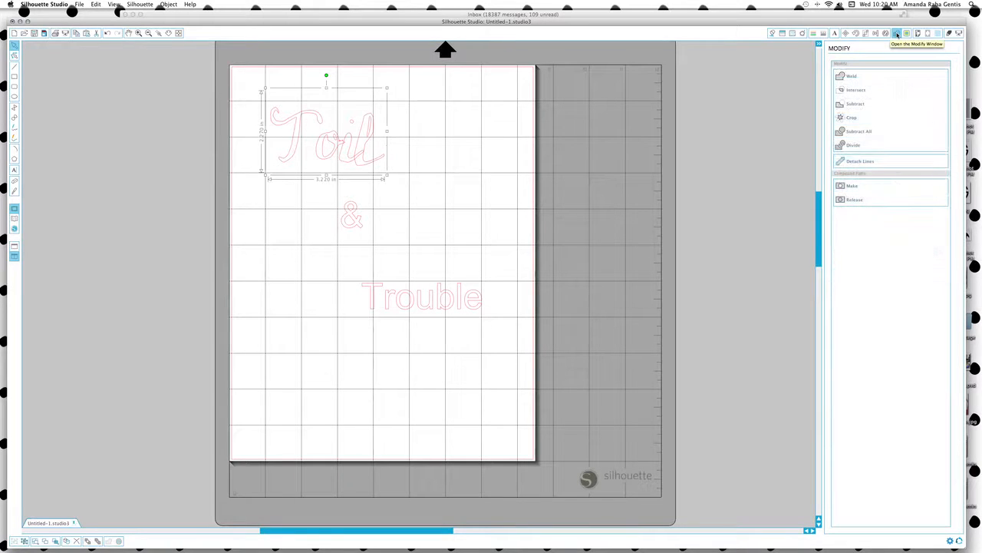
Weld Toil's letters together and enlarge the dot of the i.
click(850, 77)
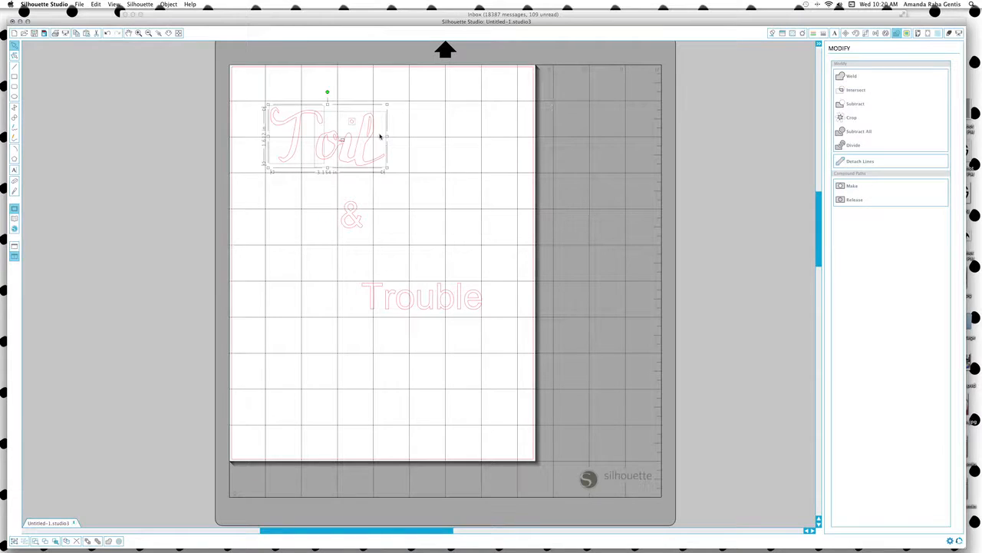
click(383, 192)
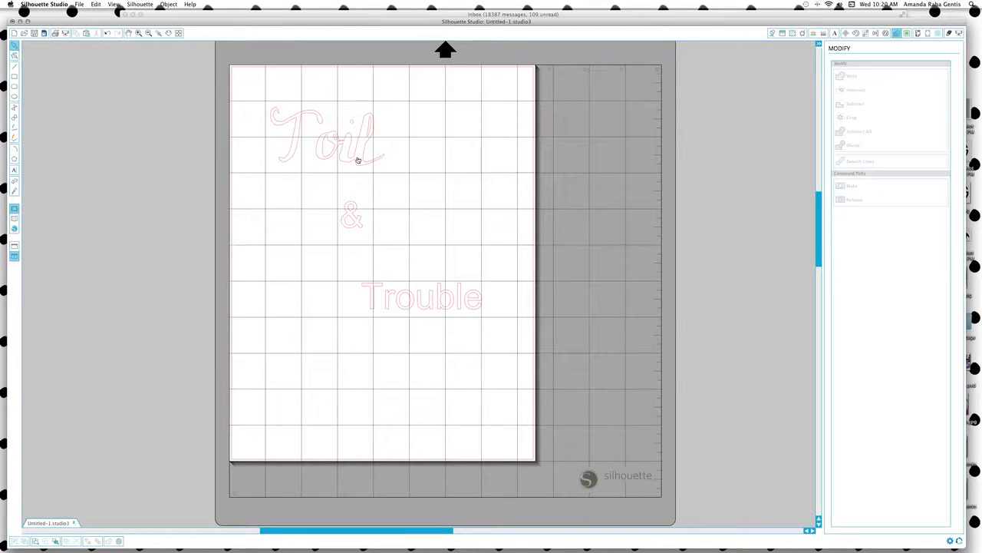
mouse_move(355, 161)
mouse_down()
mouse_move(379, 166)
mouse_move(344, 168)
mouse_move(365, 157)
mouse_move(355, 163)
mouse_up()
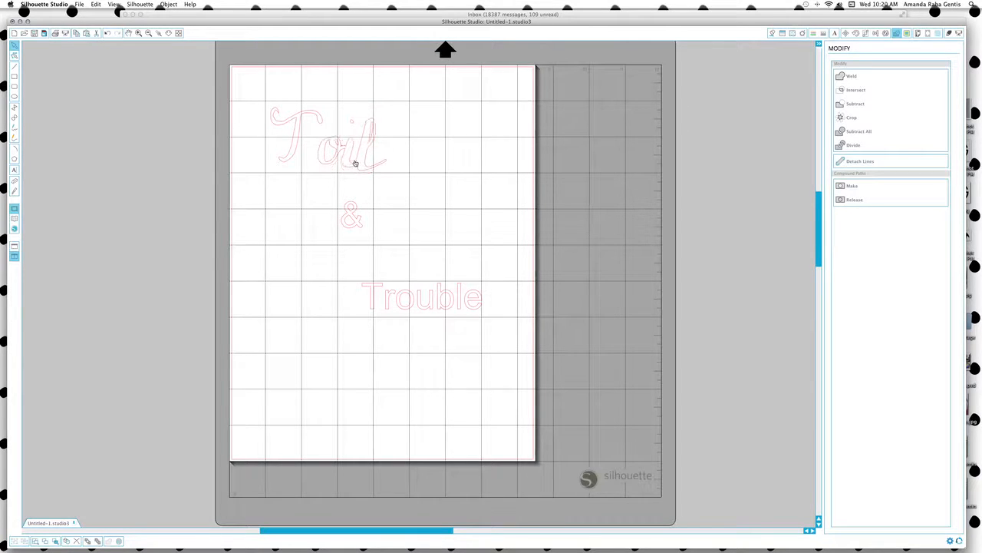
key(super+z)
click(353, 123)
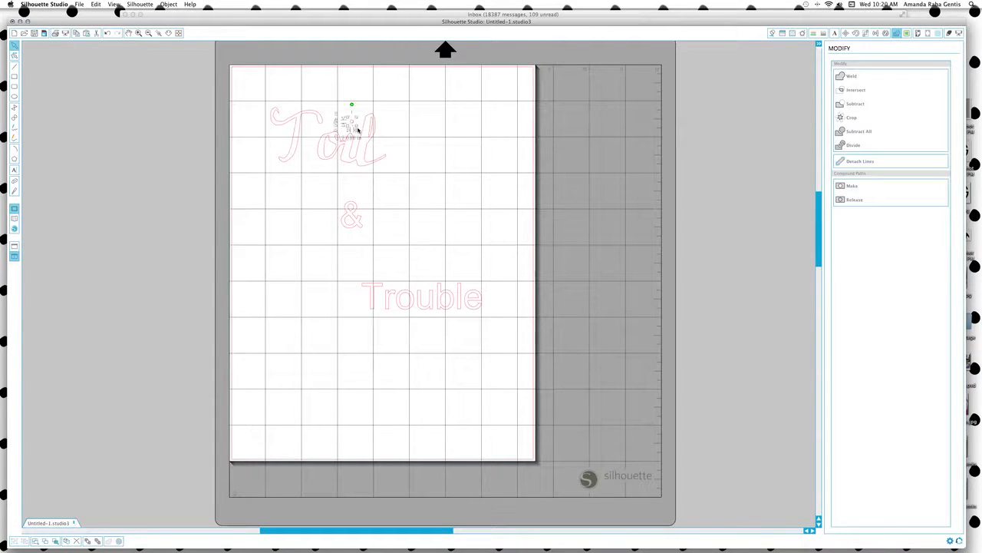
mouse_move(356, 127)
mouse_down()
mouse_move(363, 134)
mouse_move(353, 135)
mouse_up()
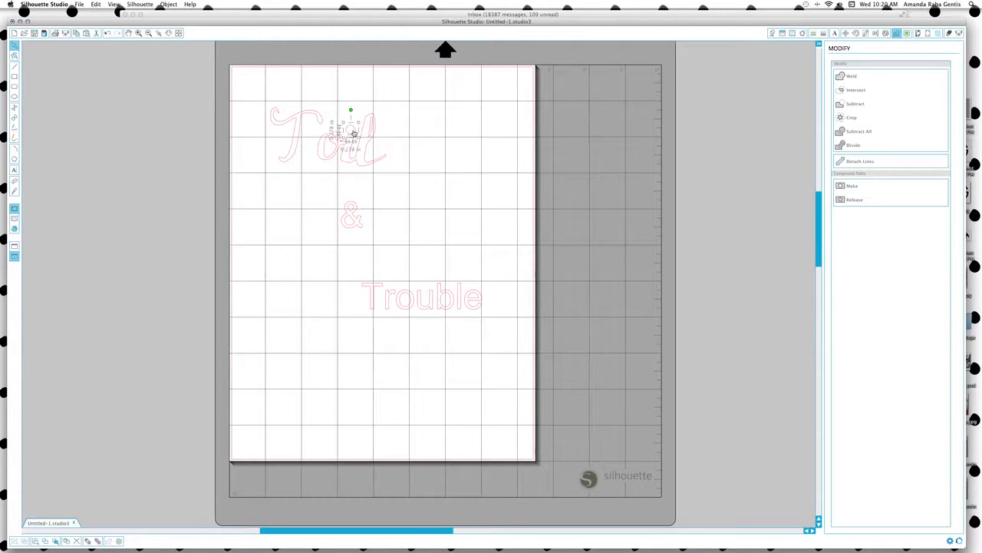
Enlarge and reposition Toil's capital T, then weld all the letters into one outline.
click(295, 137)
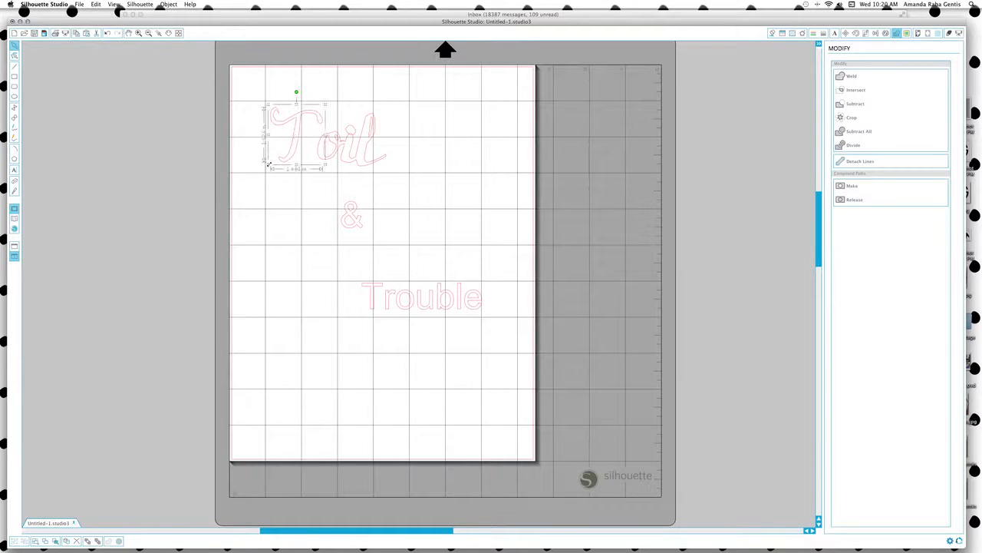
drag(265, 166, 254, 188)
drag(292, 159, 320, 152)
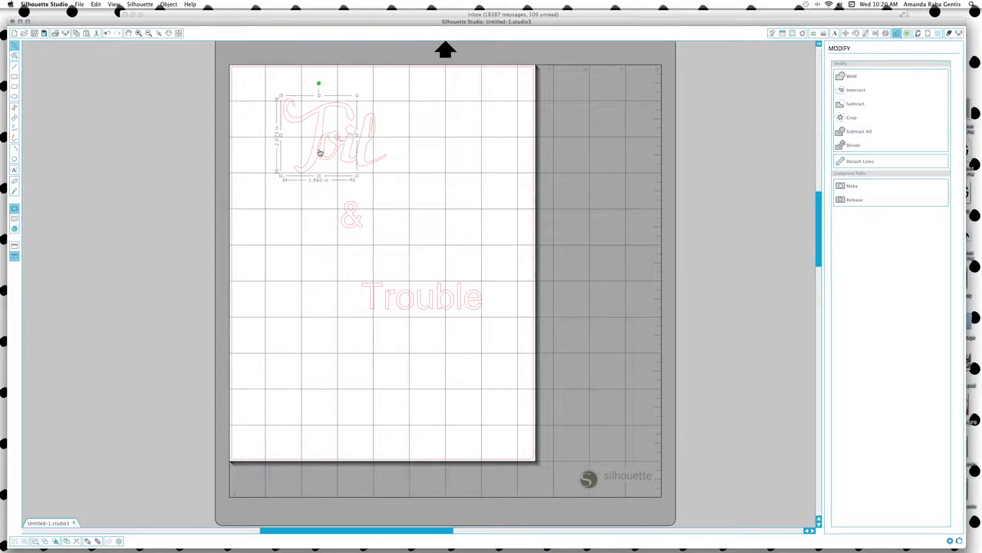
click(401, 164)
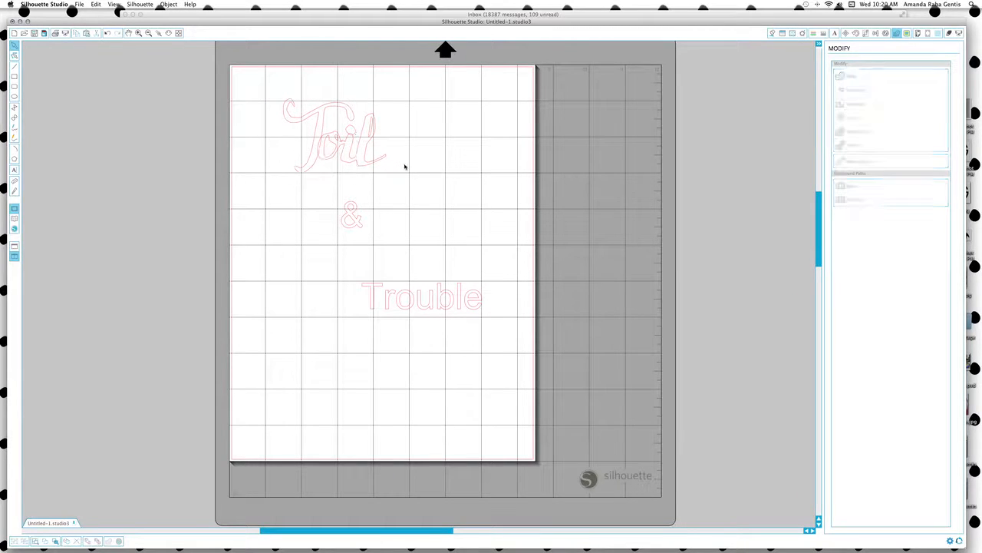
click(312, 169)
shift+click(368, 165)
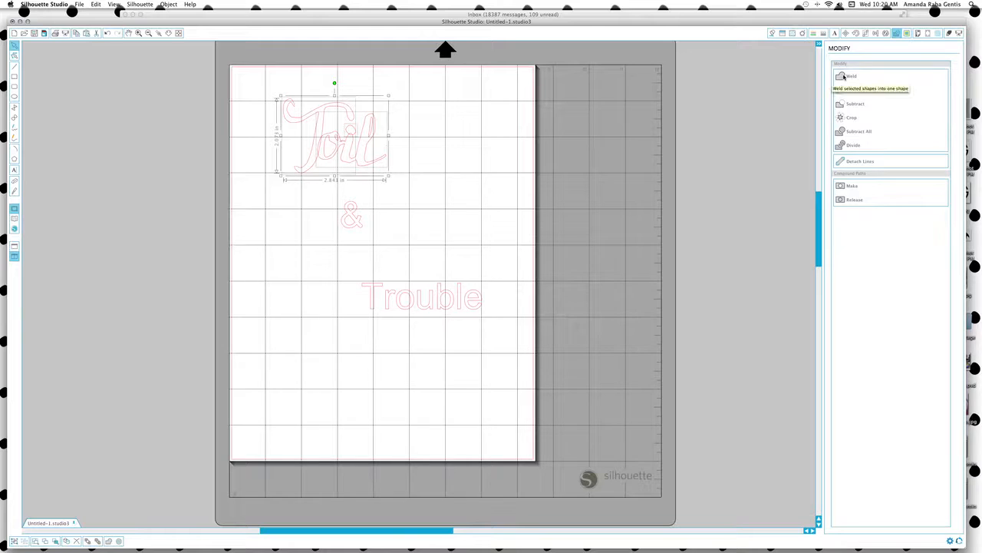
click(845, 76)
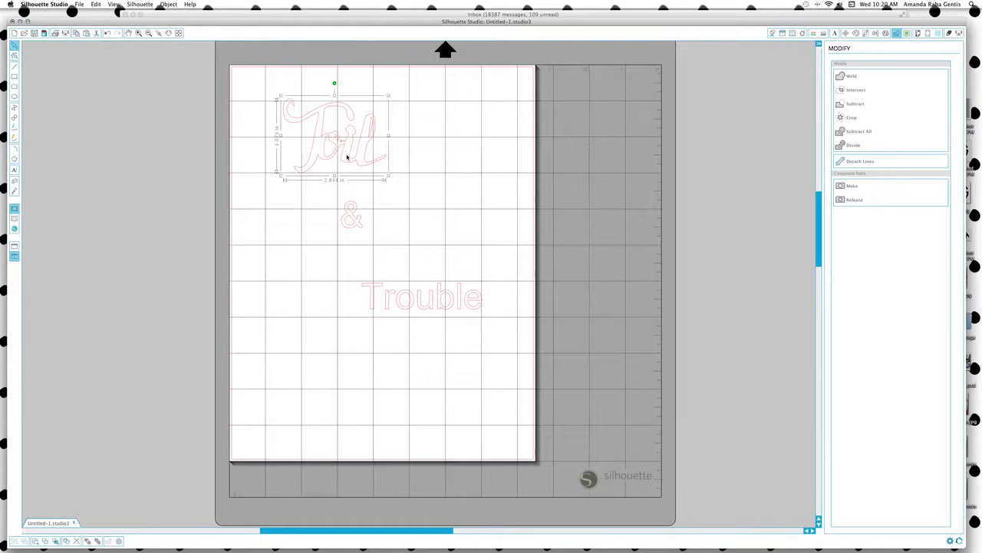
click(351, 217)
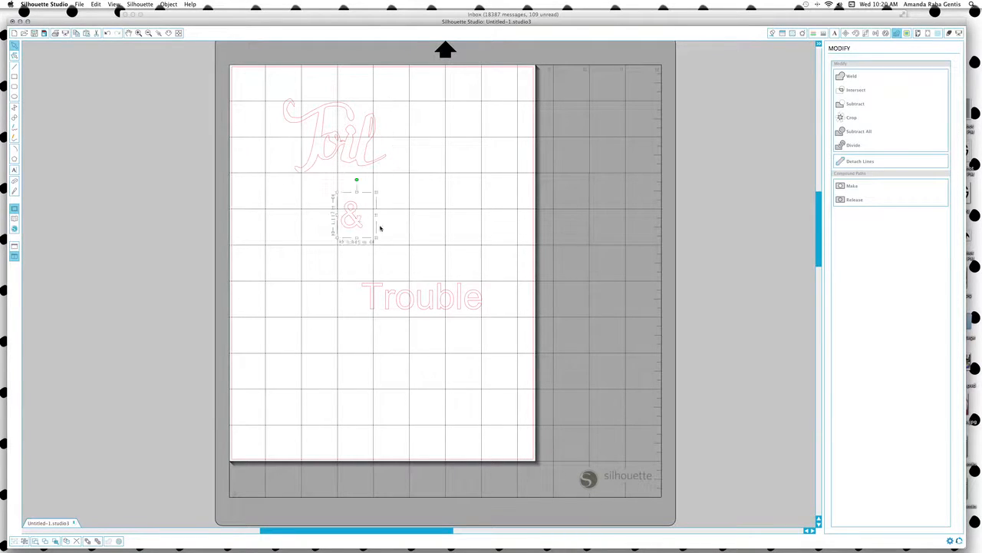
Change the & text to the Asterism font.
click(834, 33)
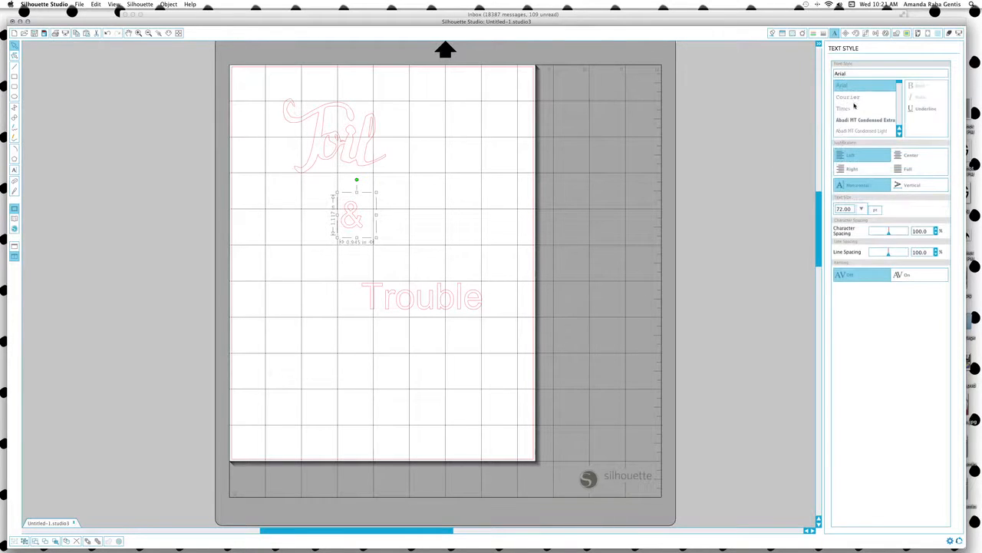
scroll(854, 106, down, 5)
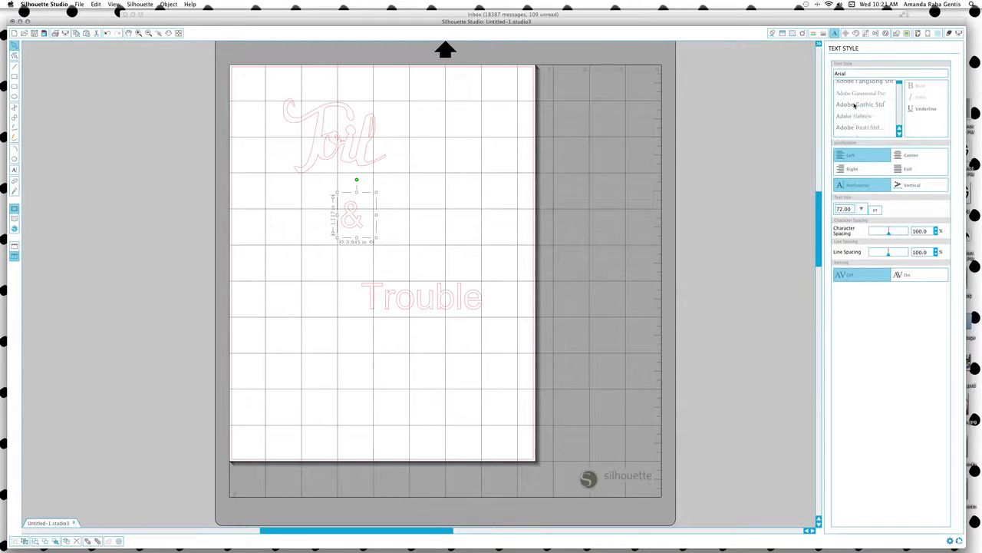
scroll(854, 106, down, 5)
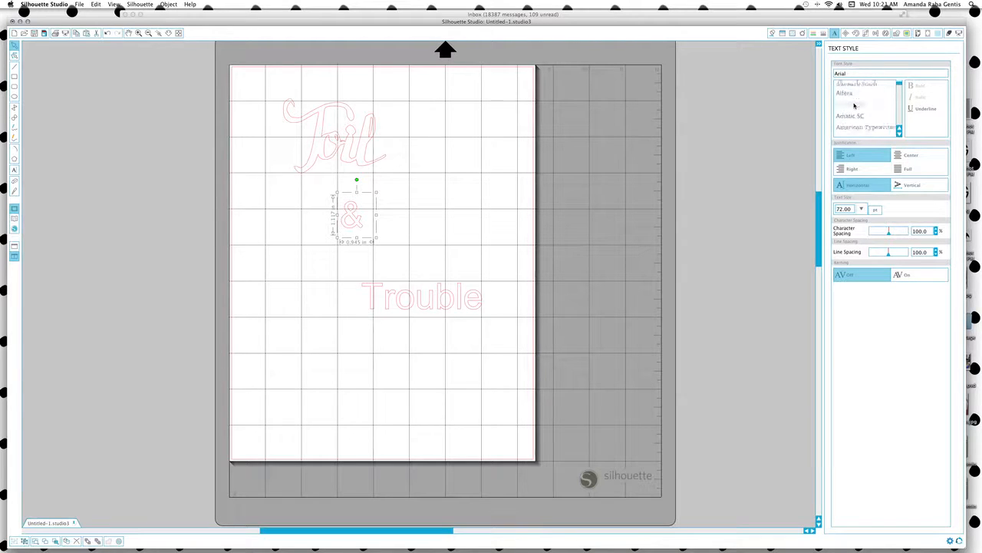
scroll(854, 106, down, 5)
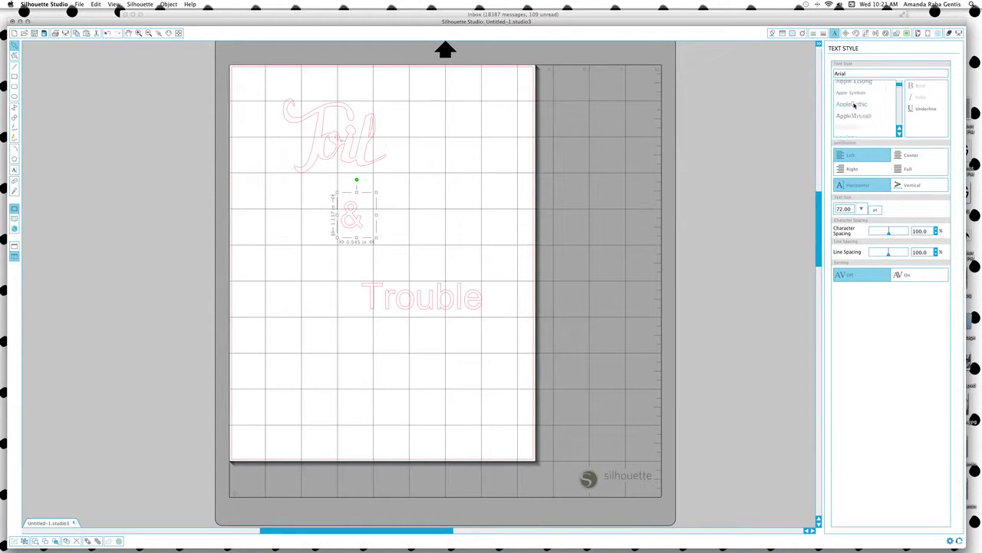
scroll(854, 106, down, 5)
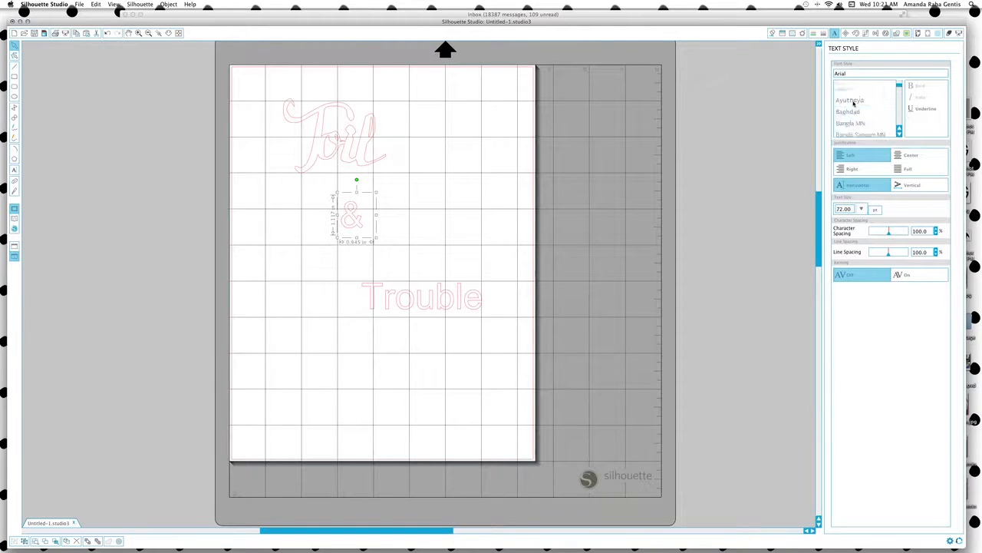
click(849, 92)
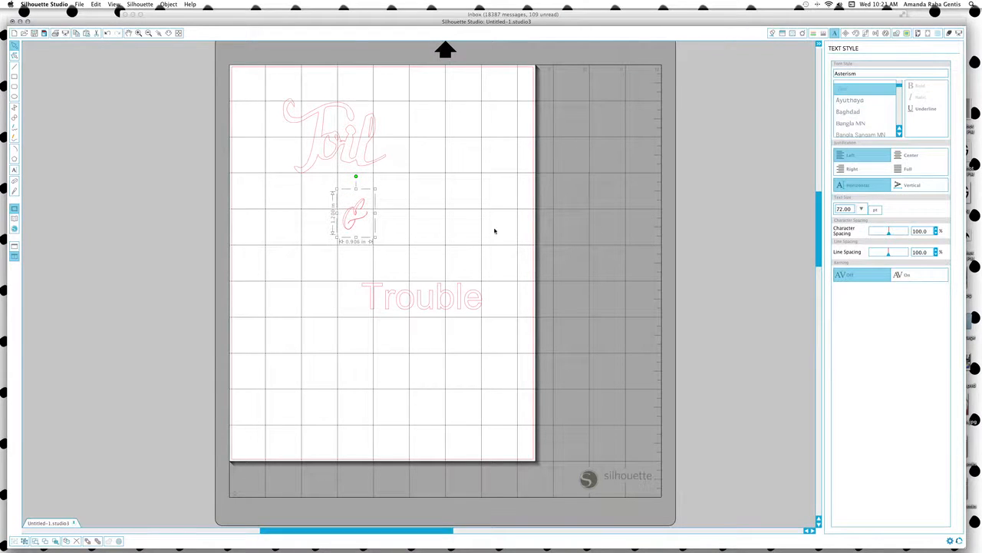
scroll(896, 125, down, 10)
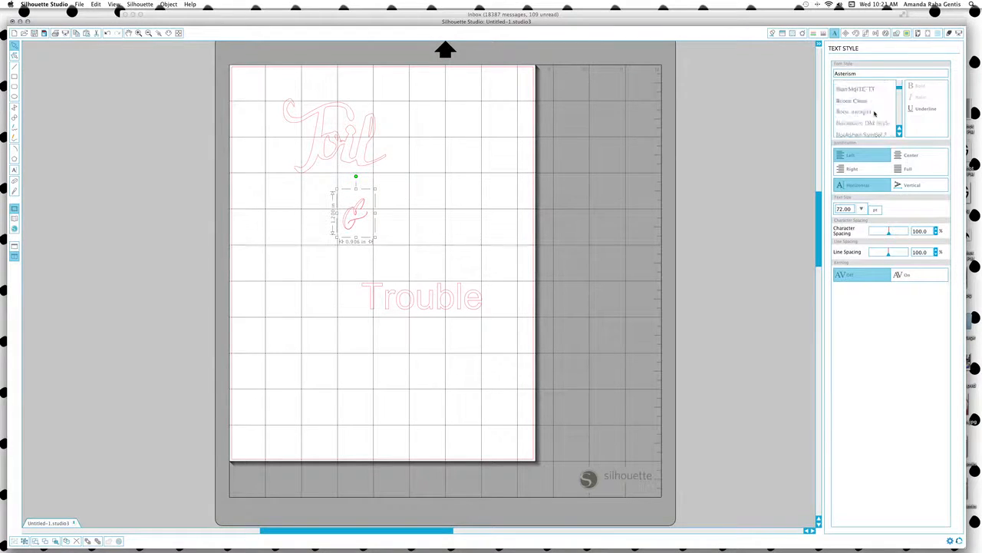
drag(903, 93, 901, 117)
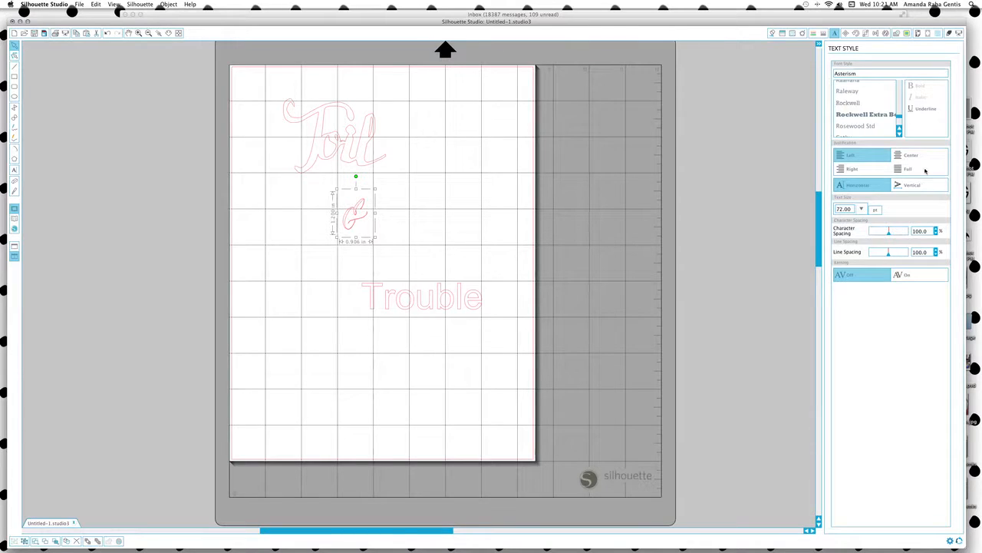
Set the & in Peony Pro at about 207.65 pt and move it against Toil's end.
scroll(857, 115, up, 10)
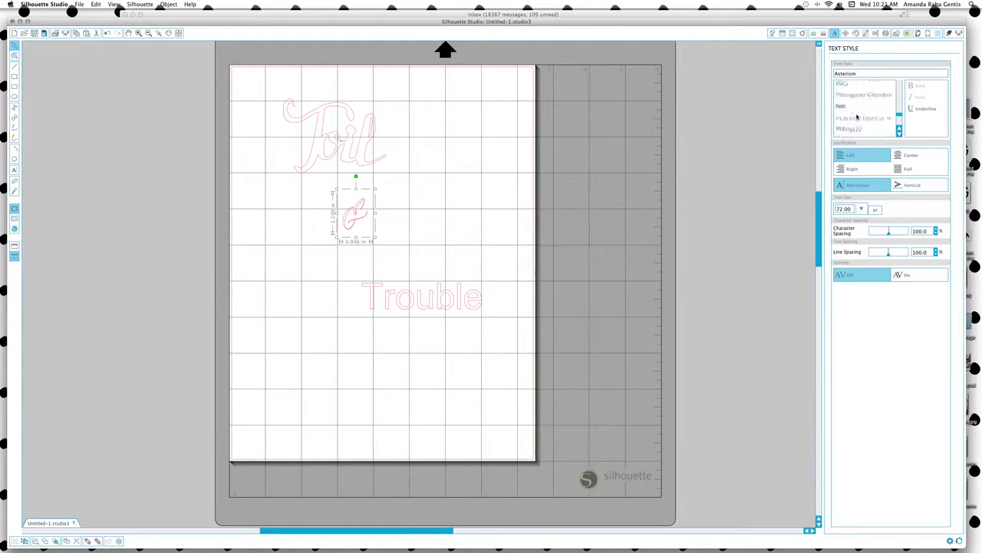
scroll(857, 115, up, 3)
click(851, 119)
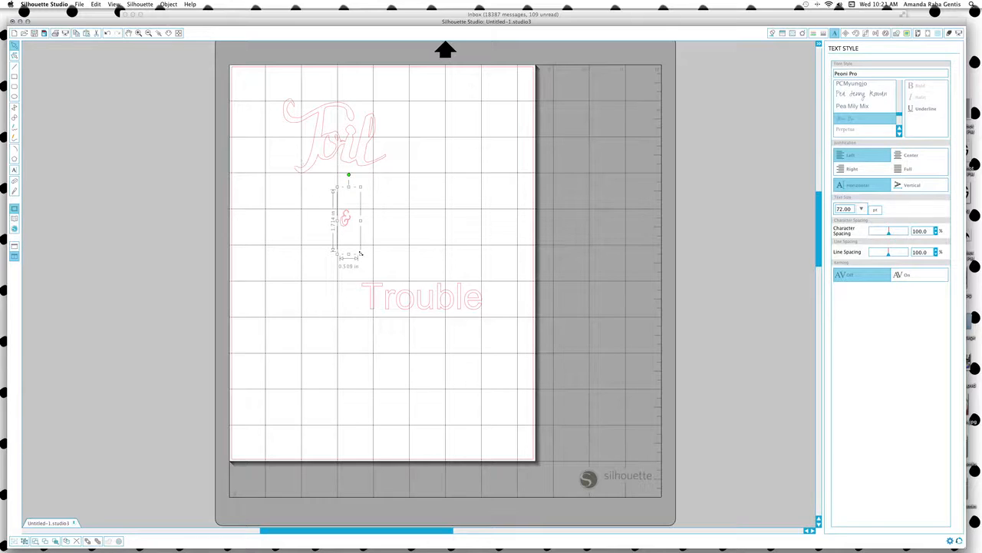
drag(360, 253, 395, 371)
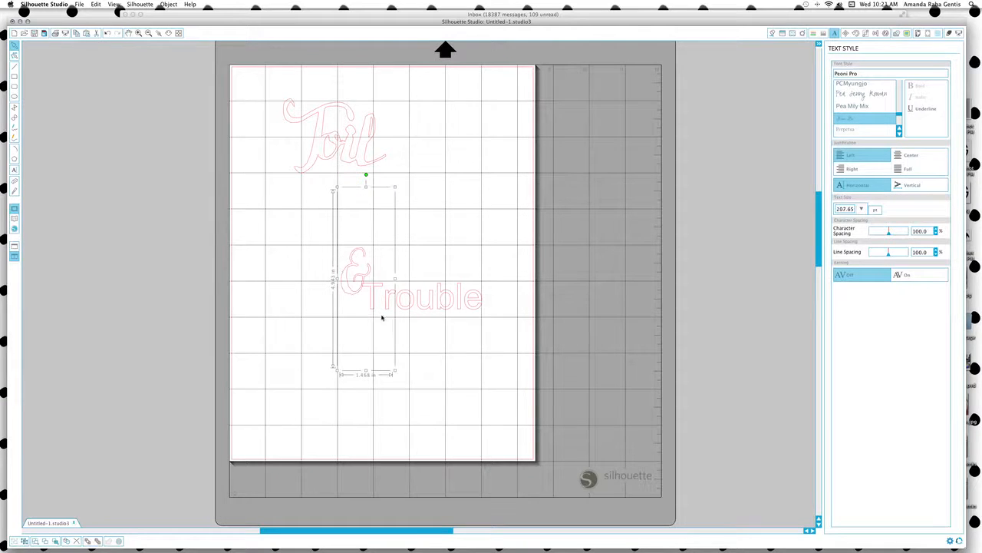
drag(350, 294, 378, 157)
Set the Trouble text in the Mintly script font.
click(316, 340)
click(449, 310)
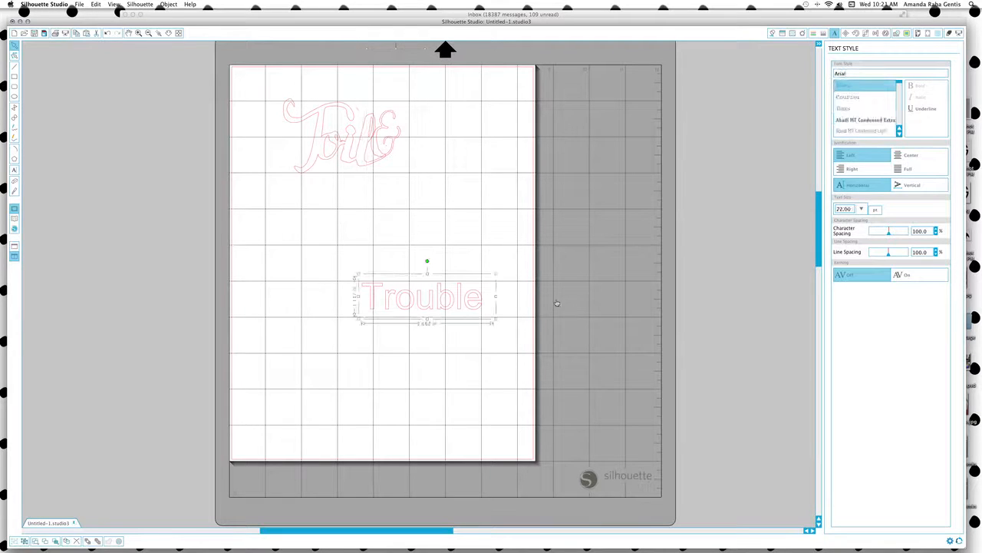
drag(900, 81, 899, 109)
scroll(873, 122, up, 5)
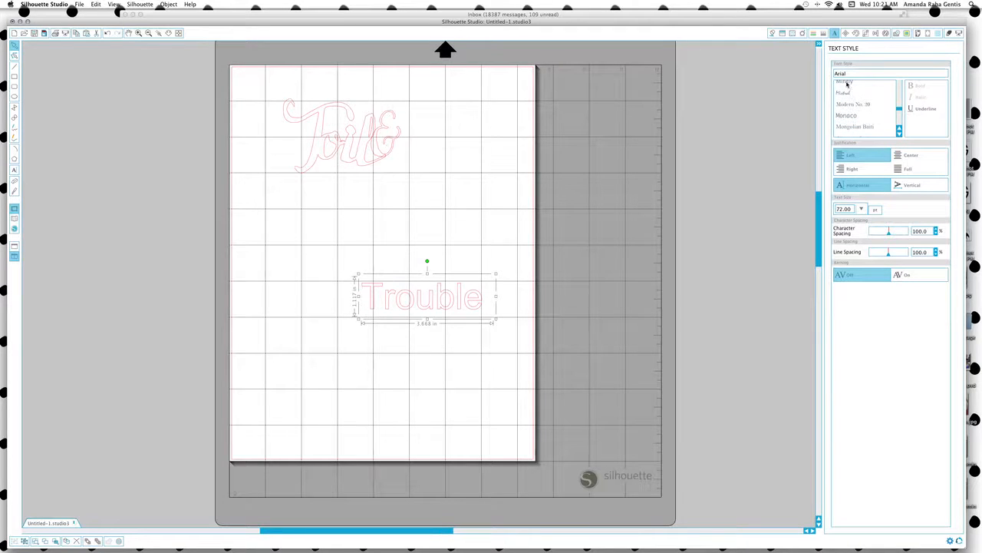
click(848, 84)
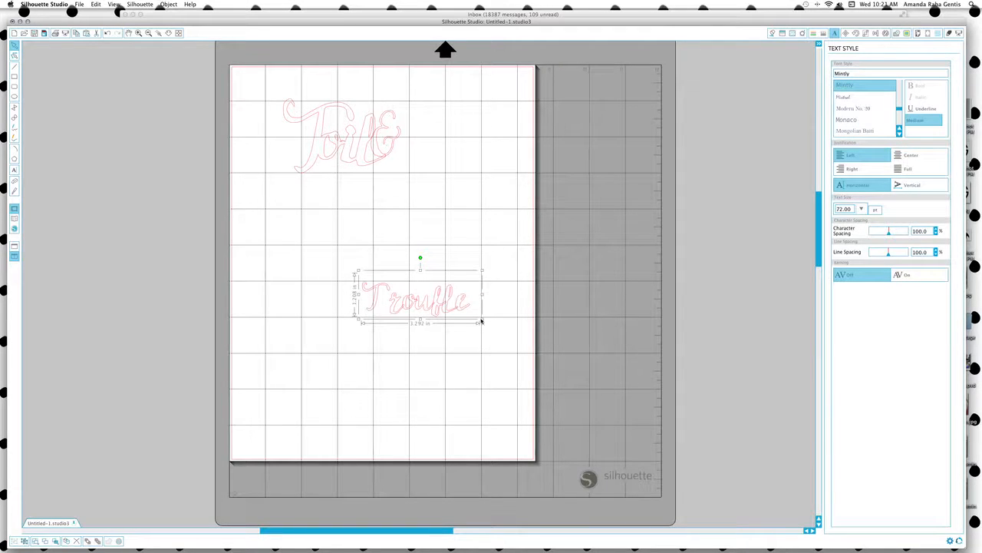
Resize Trouble to about 112.75 pt below Toil&.
drag(481, 322, 537, 340)
drag(529, 382, 471, 307)
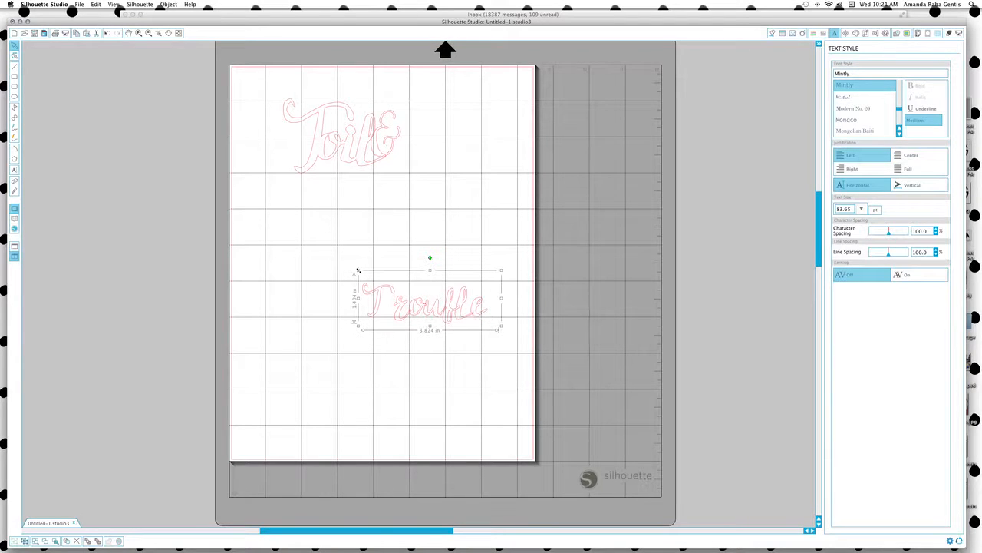
drag(357, 271, 315, 237)
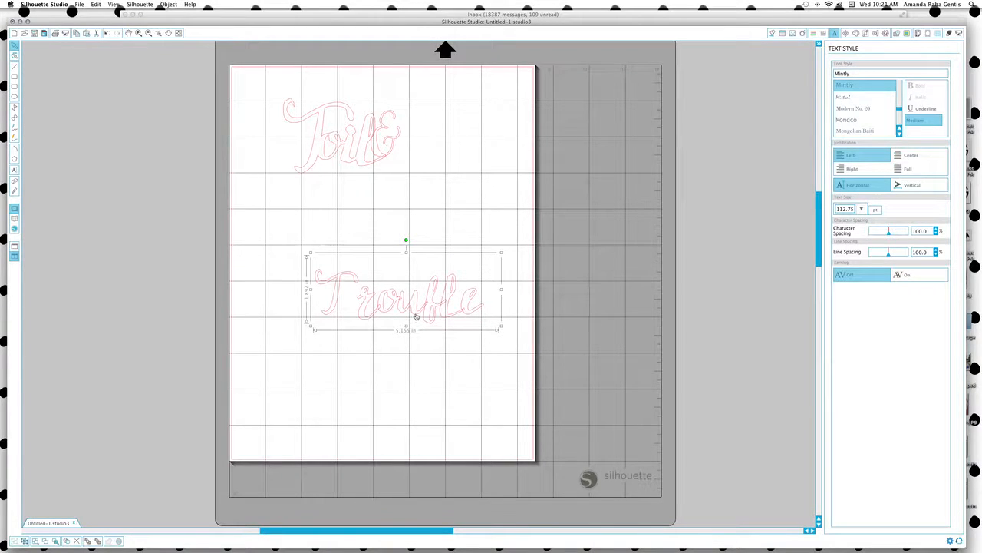
click(447, 361)
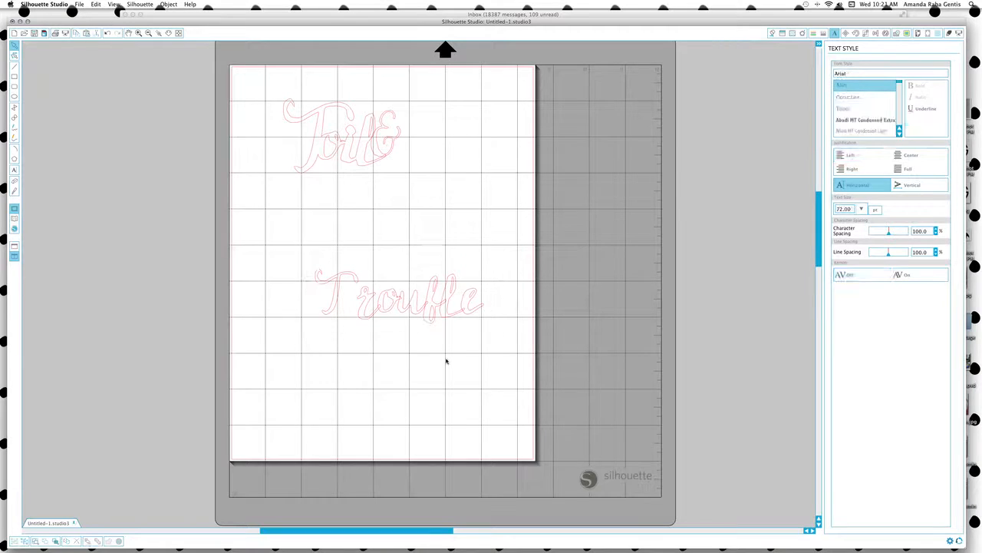
click(429, 317)
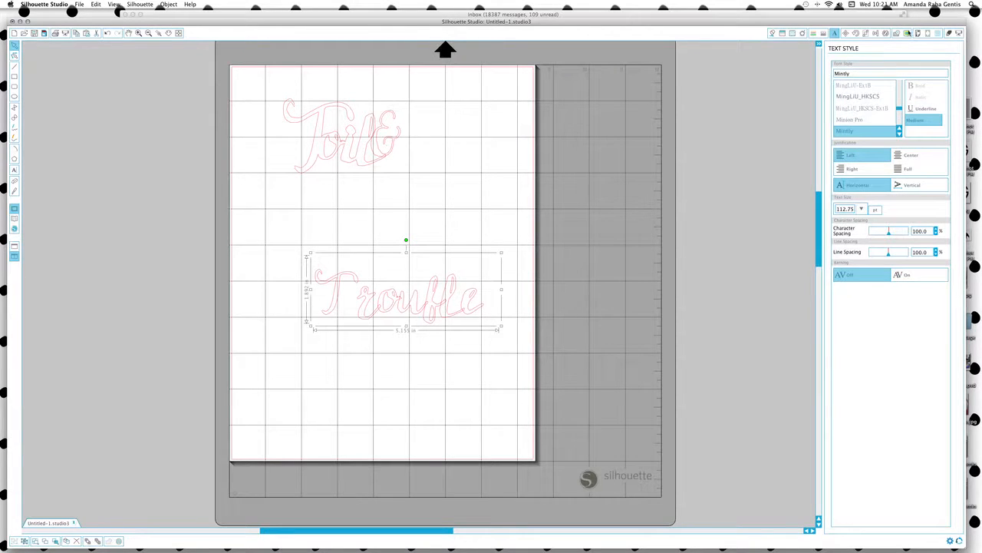
click(895, 35)
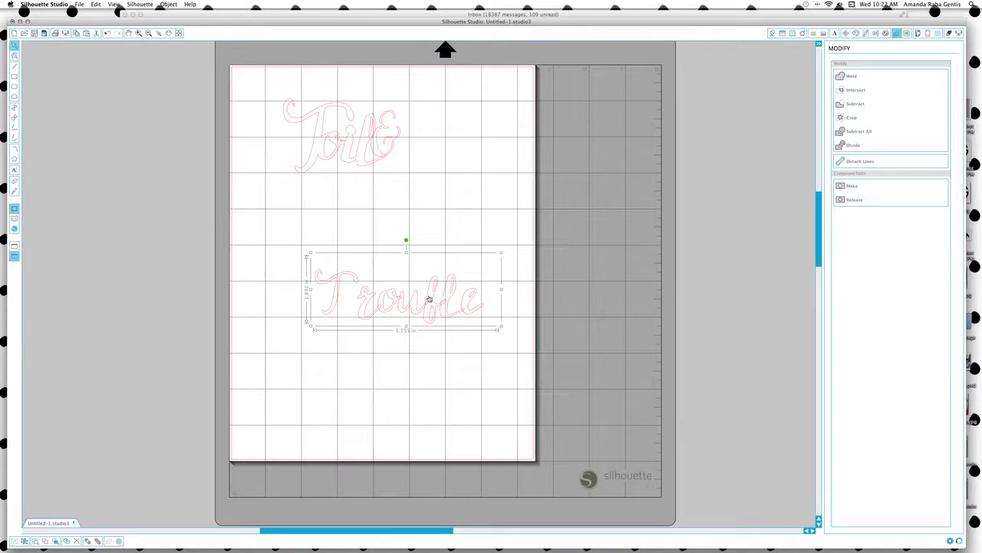
Raise Trouble's character spacing to 101.1% and weld its letters into one outline.
click(835, 33)
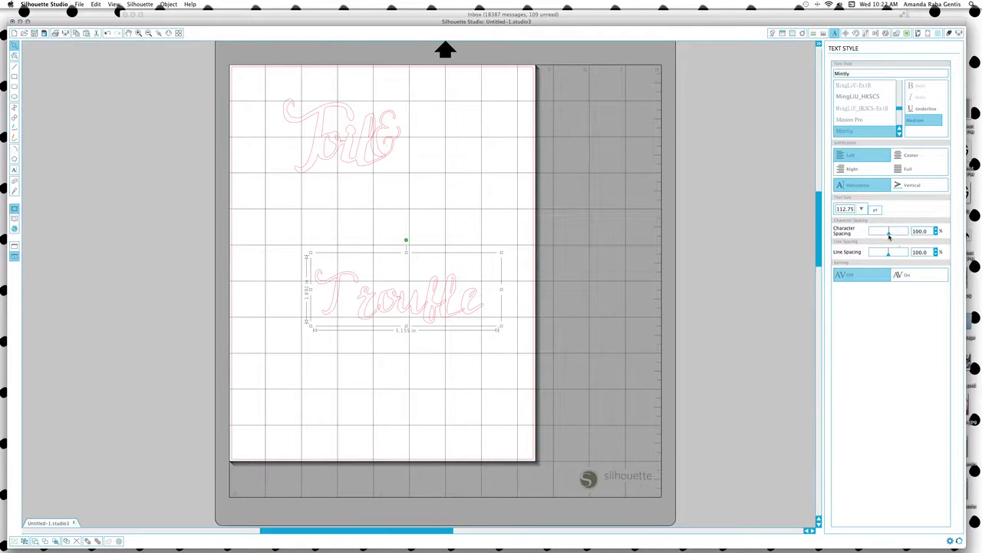
drag(890, 236, 890, 237)
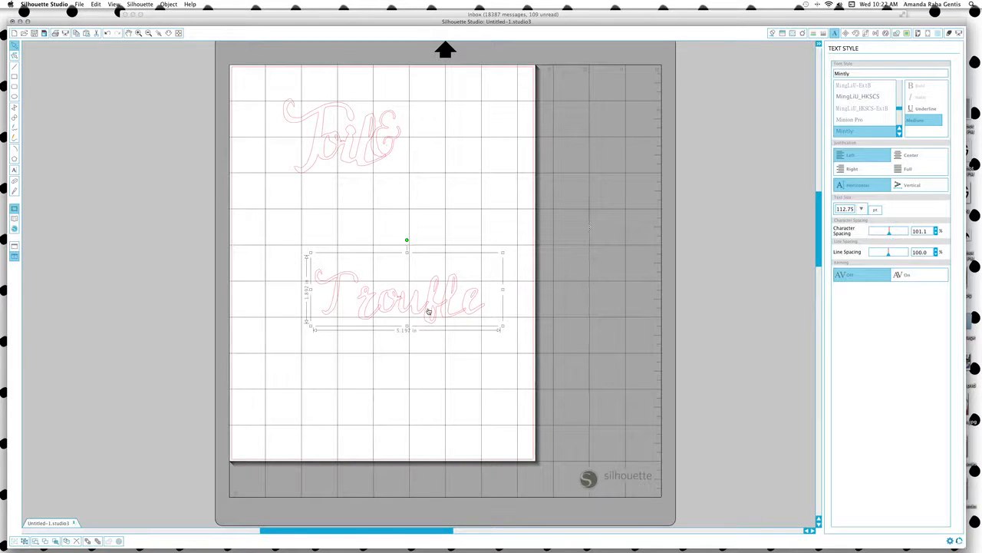
click(898, 34)
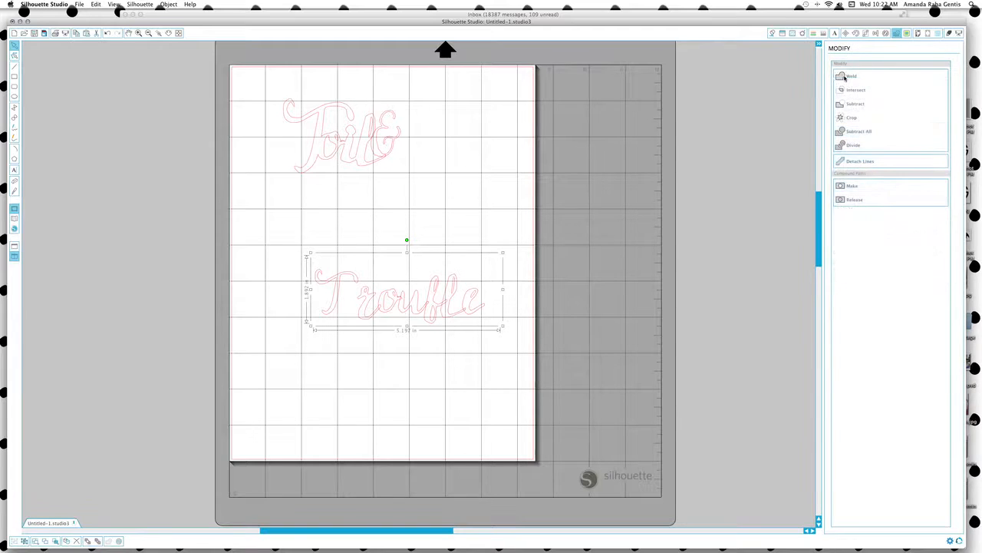
click(844, 77)
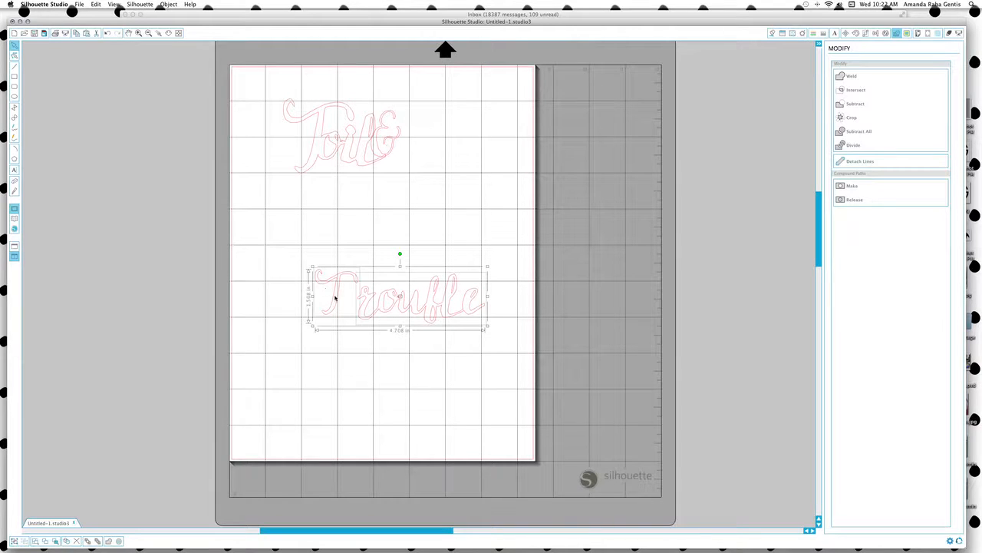
Enlarge and tilt Trouble's capital T, then weld it back into the word, about 4.49 in wide.
click(343, 376)
click(331, 309)
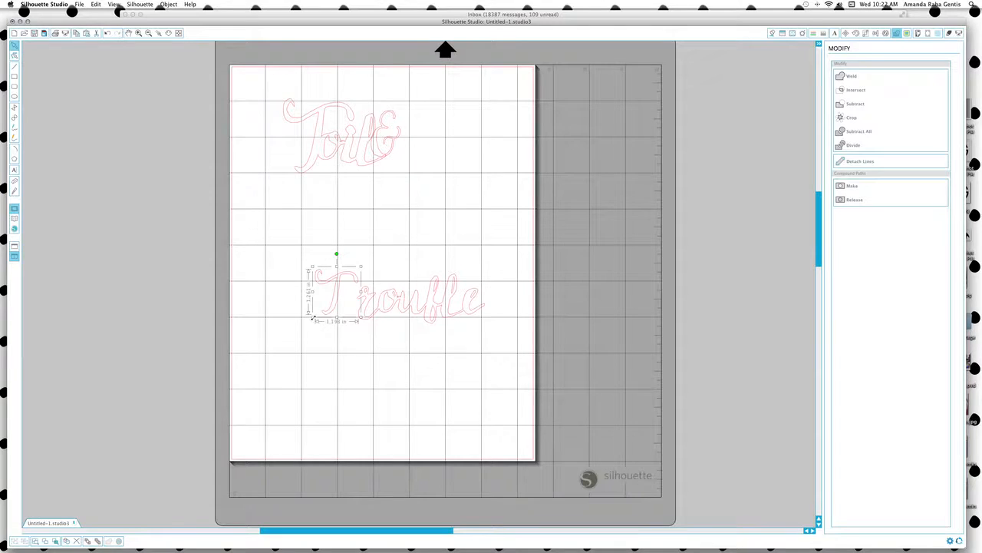
drag(311, 316, 354, 310)
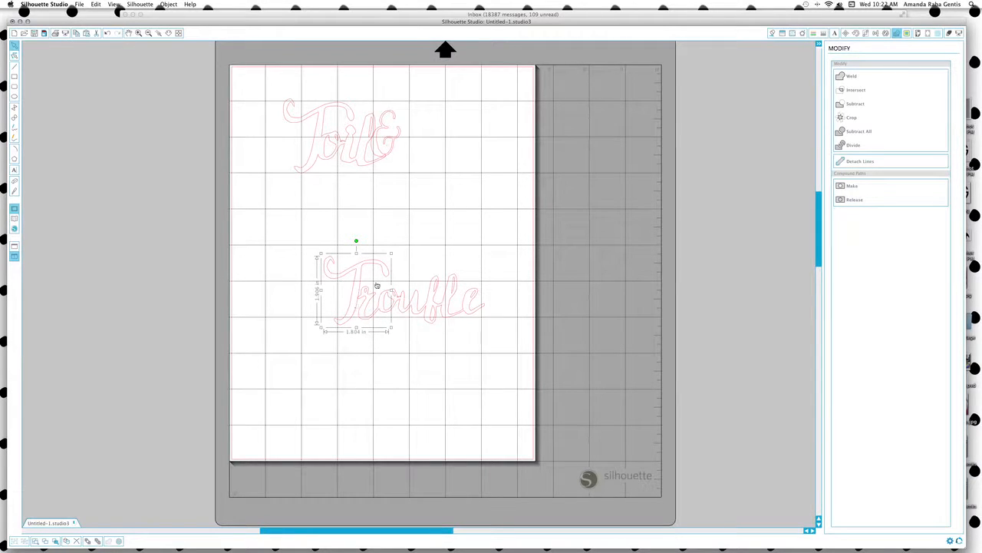
drag(356, 240, 348, 238)
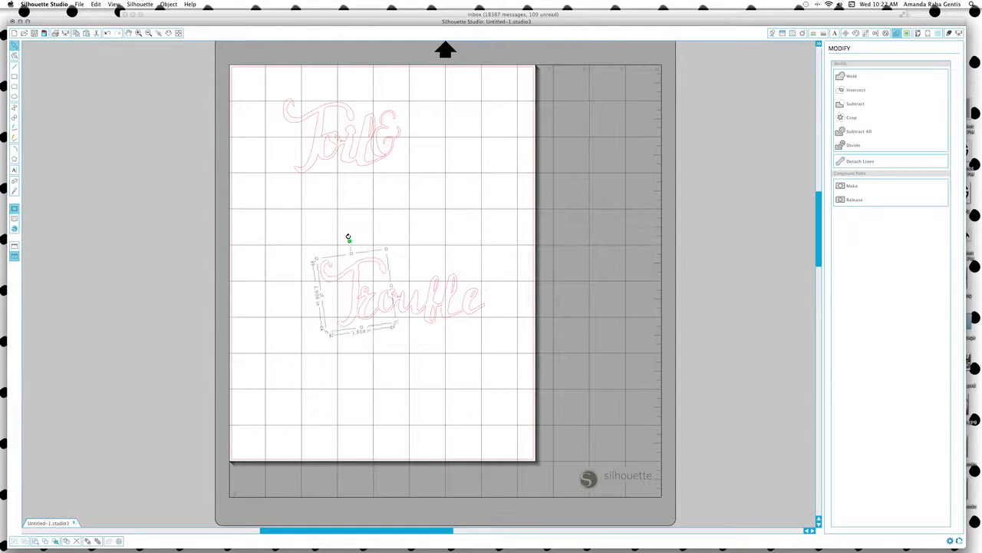
drag(358, 293, 360, 296)
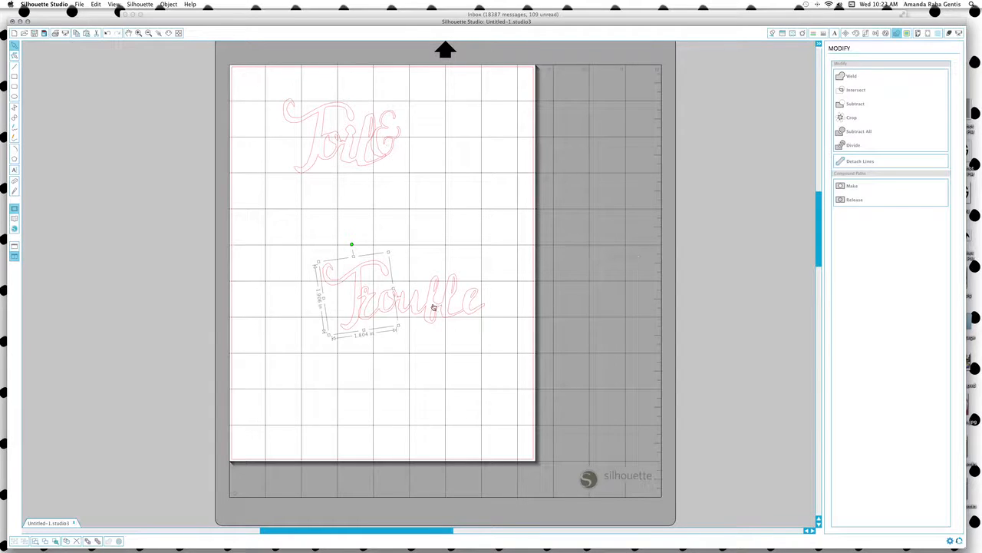
click(433, 306)
shift+click(338, 278)
click(849, 78)
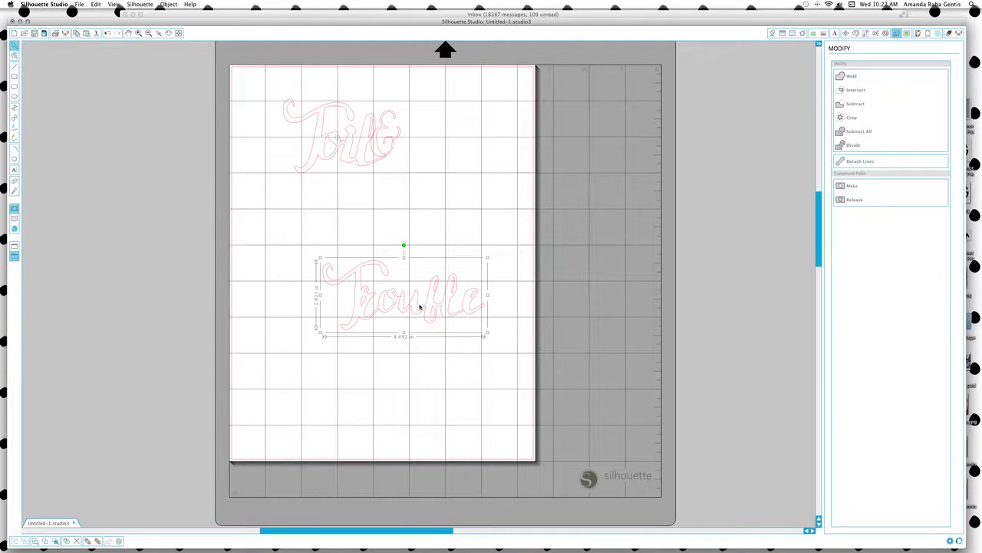
Line up Toil, the & and Trouble overlapping across the top, and select all three.
drag(399, 282, 409, 146)
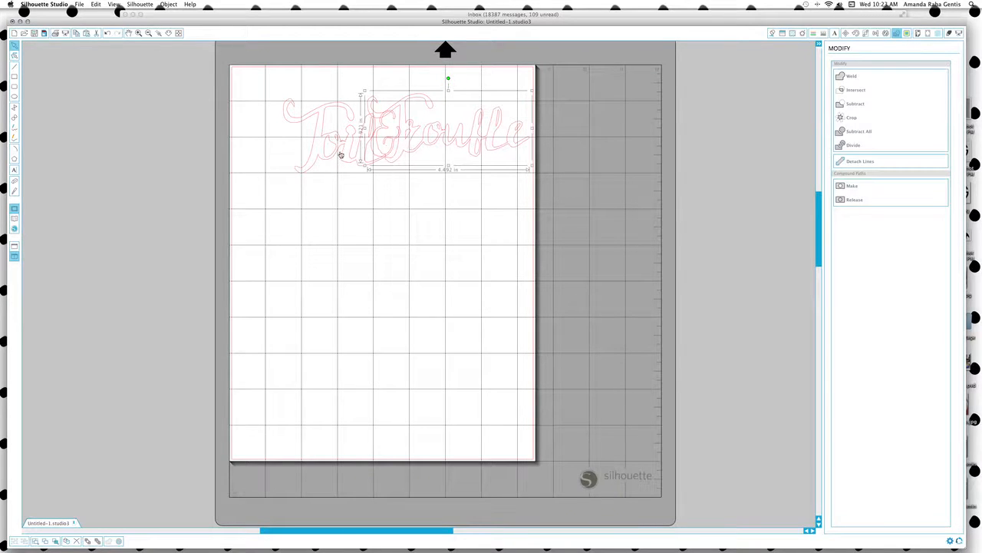
drag(341, 155, 310, 156)
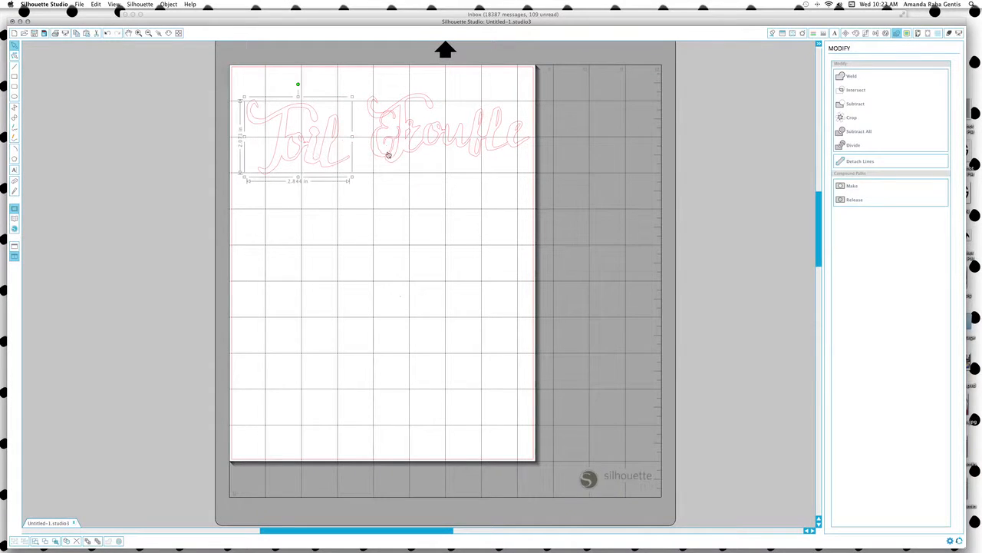
drag(377, 153, 343, 155)
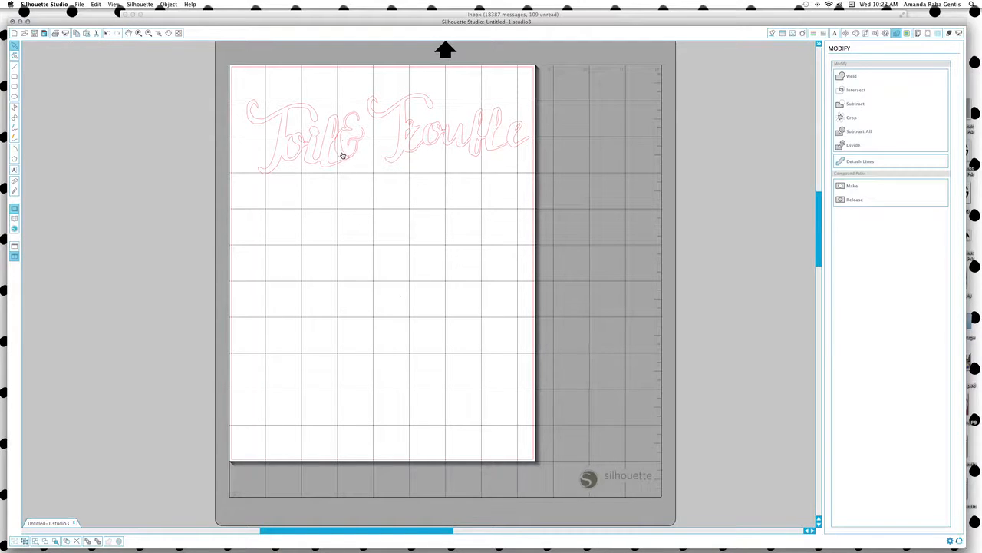
click(427, 149)
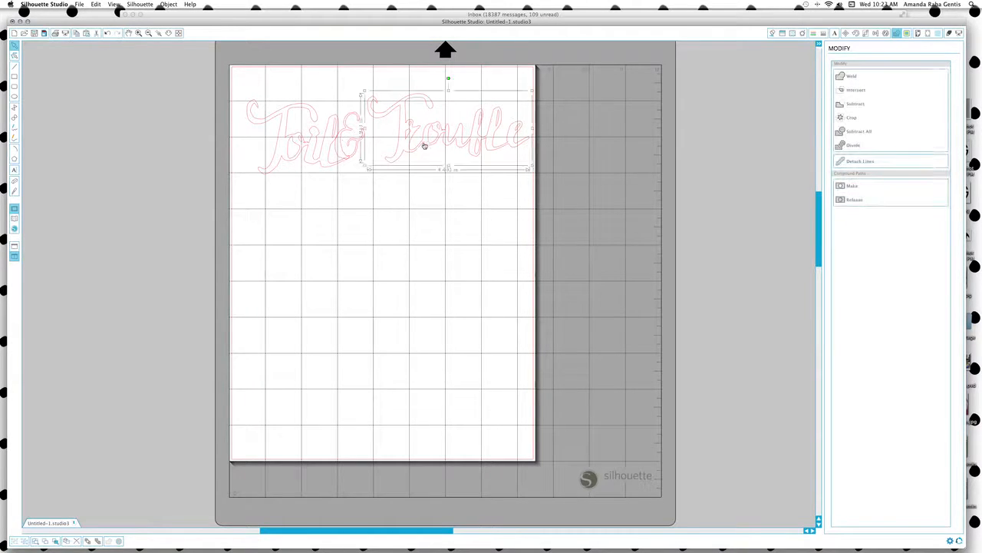
drag(425, 146, 393, 144)
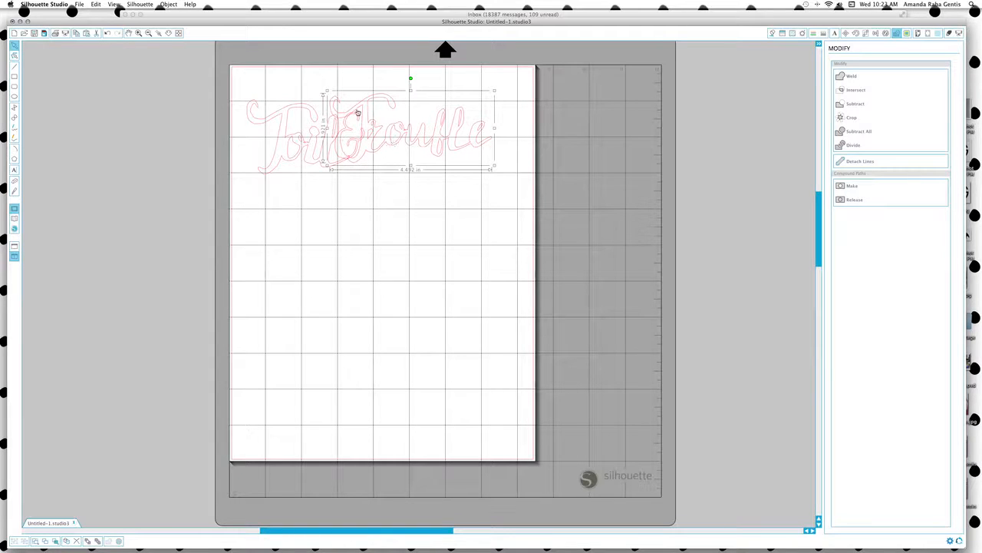
shift+click(342, 155)
shift+click(286, 118)
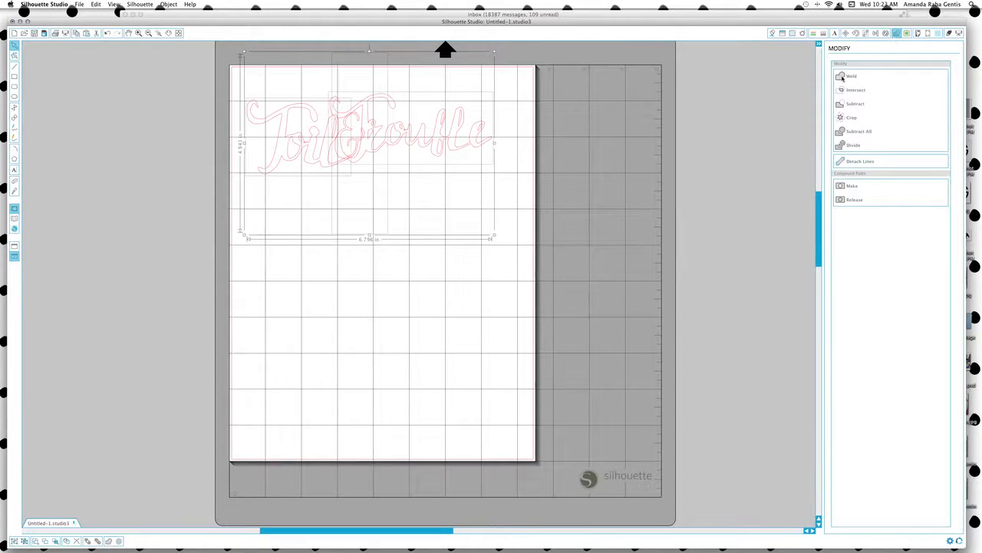
Weld Toil&Trouble, rotate it vertical, scale it to 3.260 in wide, and place it on the left edge.
click(842, 78)
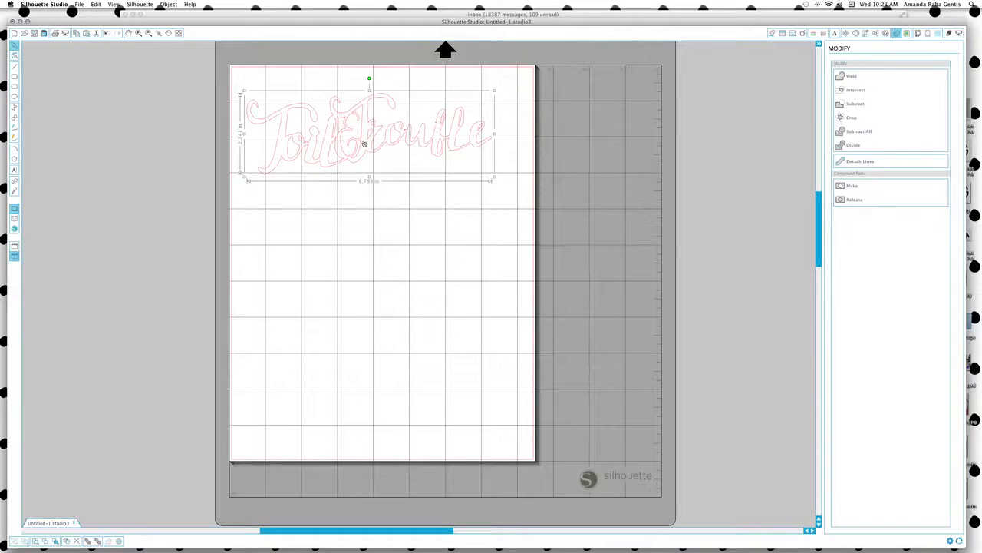
mouse_move(365, 144)
mouse_down()
mouse_move(384, 141)
mouse_move(373, 144)
mouse_up()
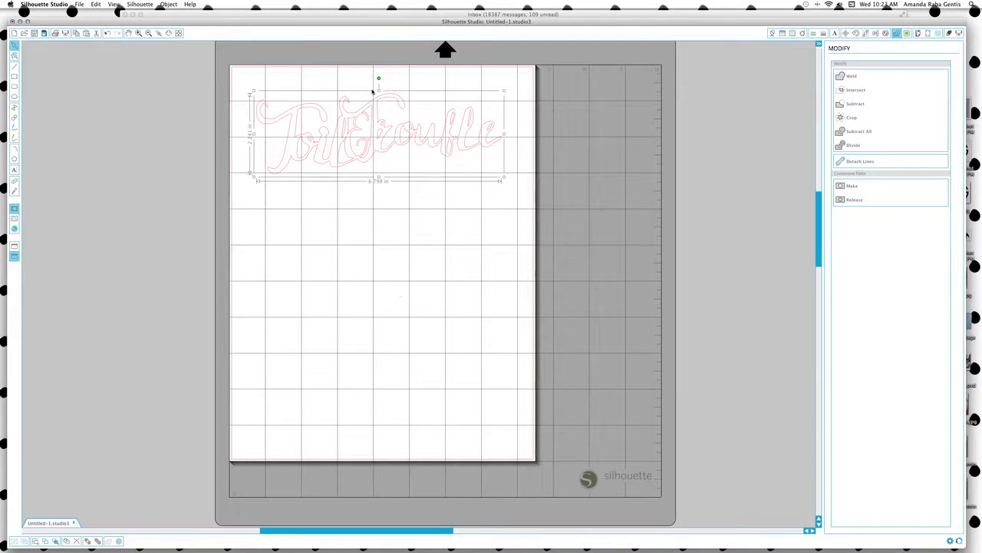
drag(379, 77, 336, 132)
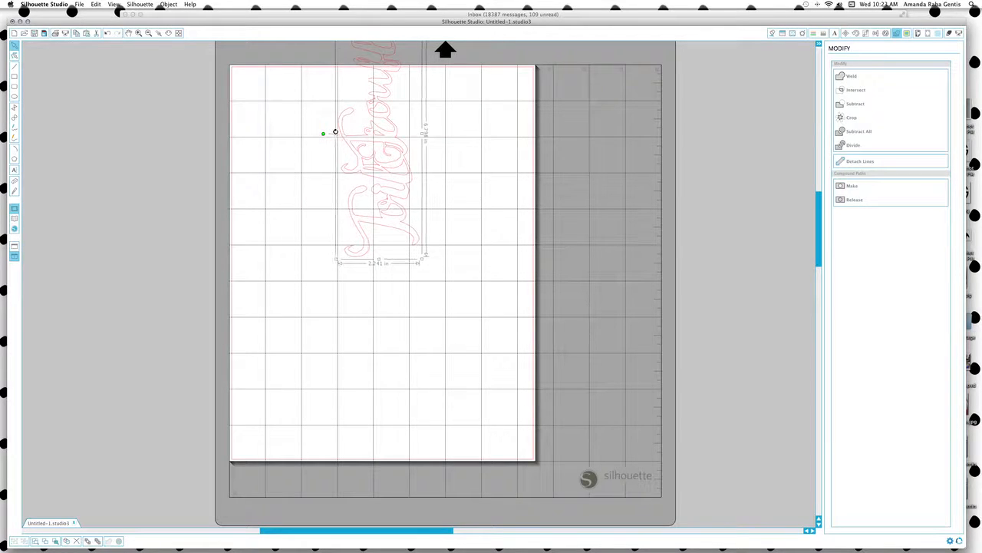
drag(421, 259, 488, 357)
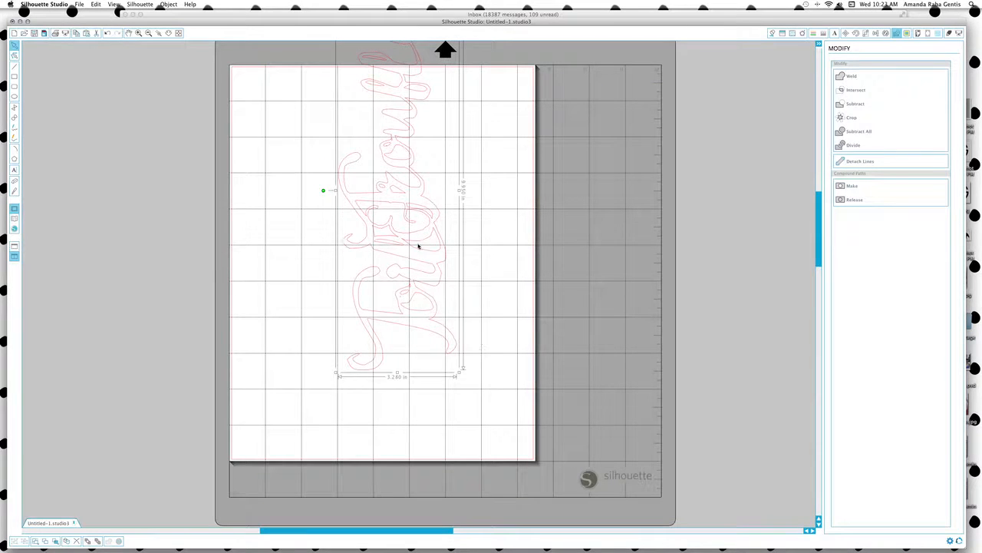
drag(411, 255, 327, 325)
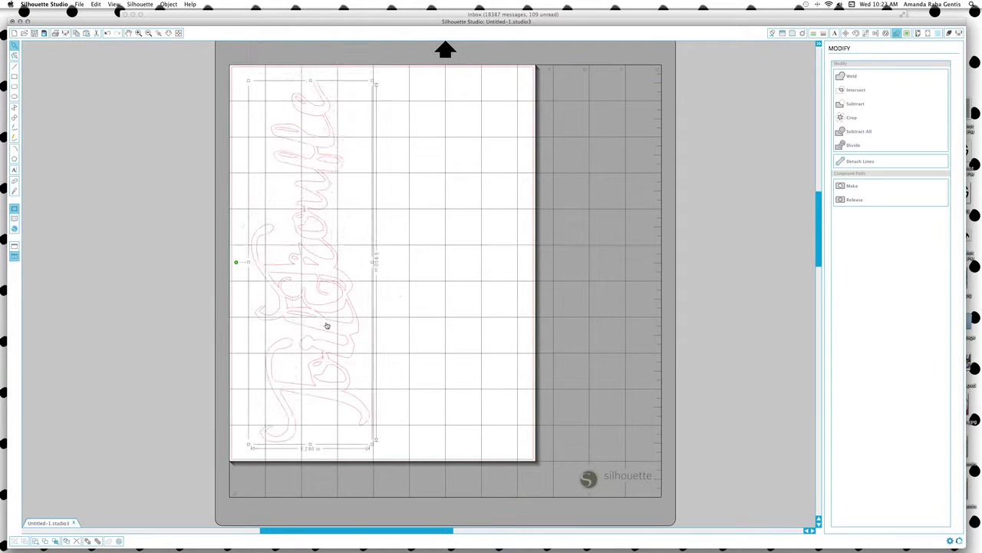
click(256, 204)
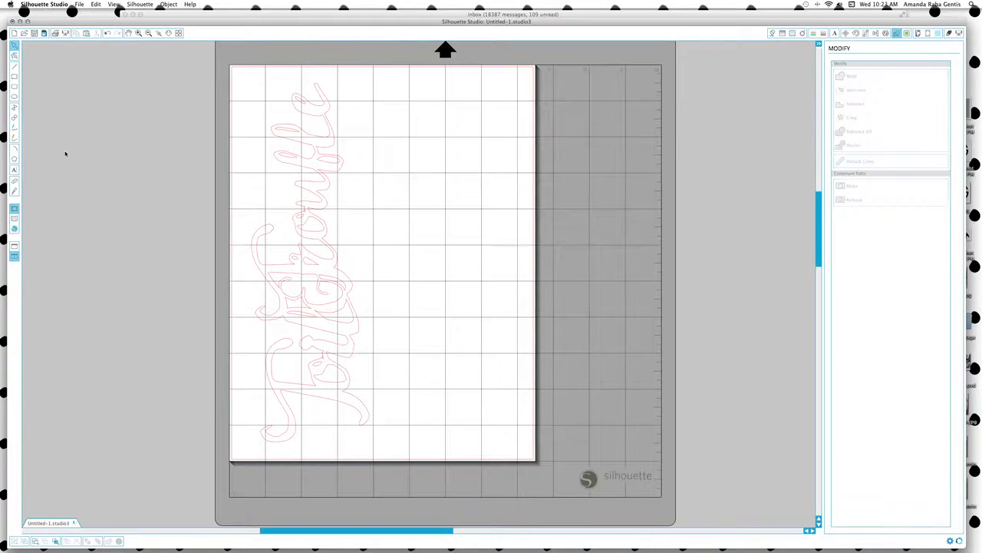
scroll(79, 158, left, 4)
Bring the block-lettered Toil&Trouble onto the page and rotate it vertical.
scroll(79, 157, left, 2)
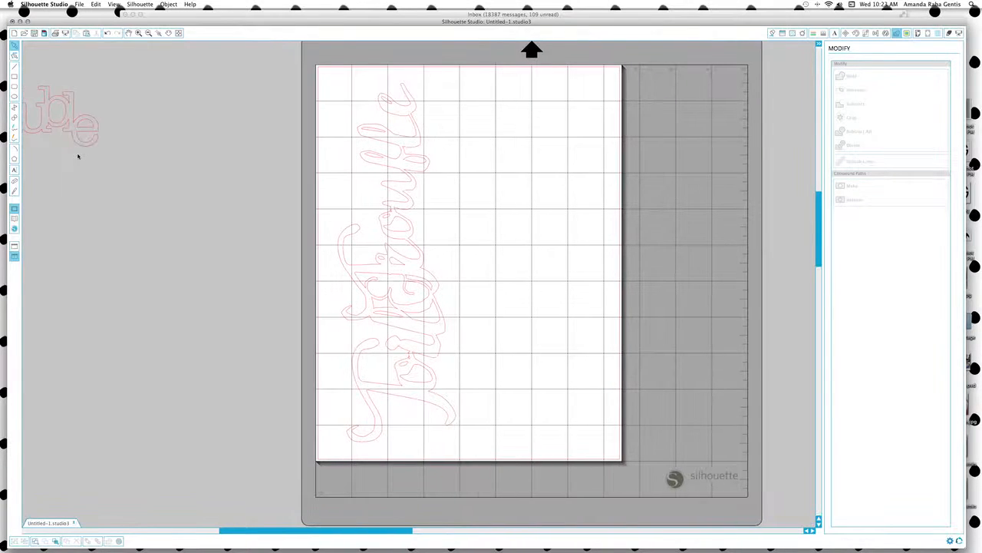
click(46, 124)
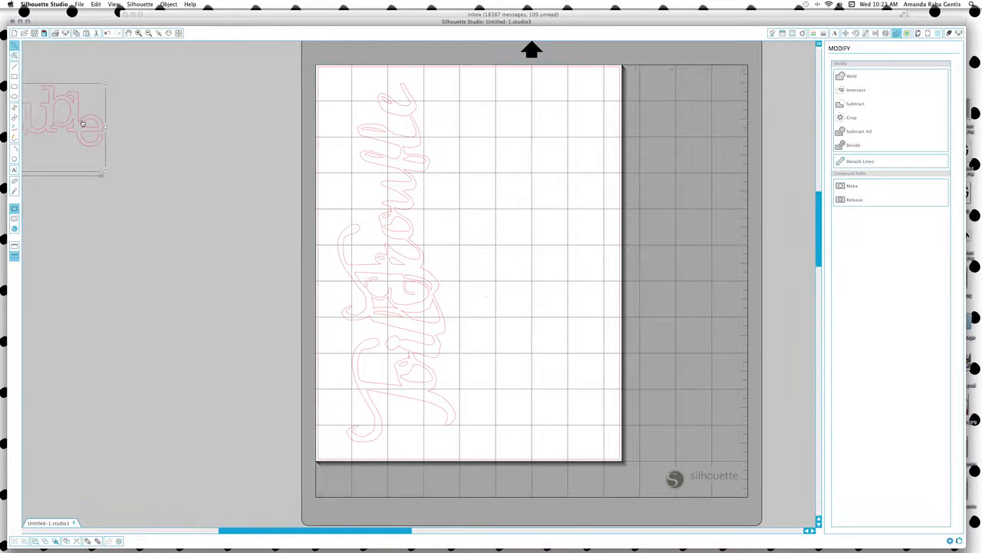
drag(53, 119, 591, 201)
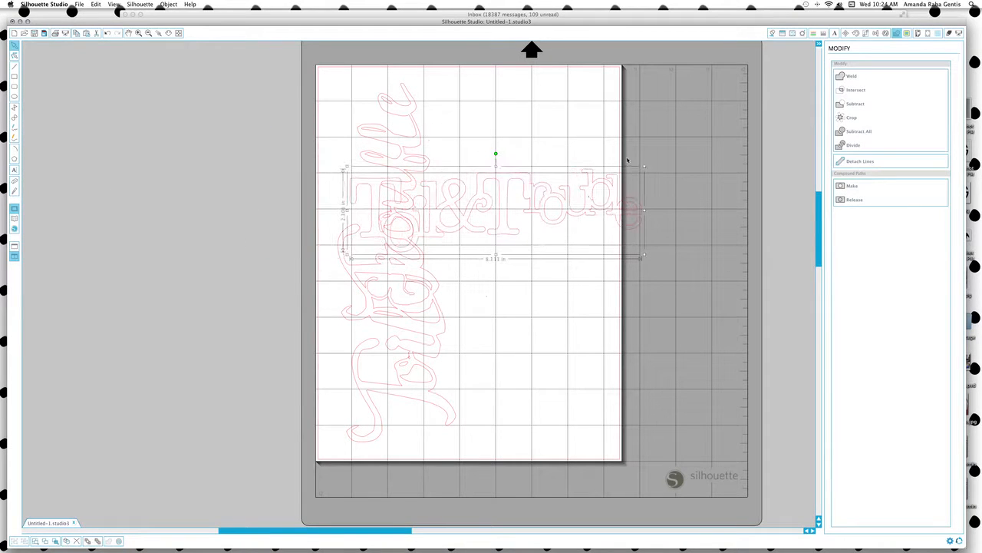
drag(514, 194, 618, 152)
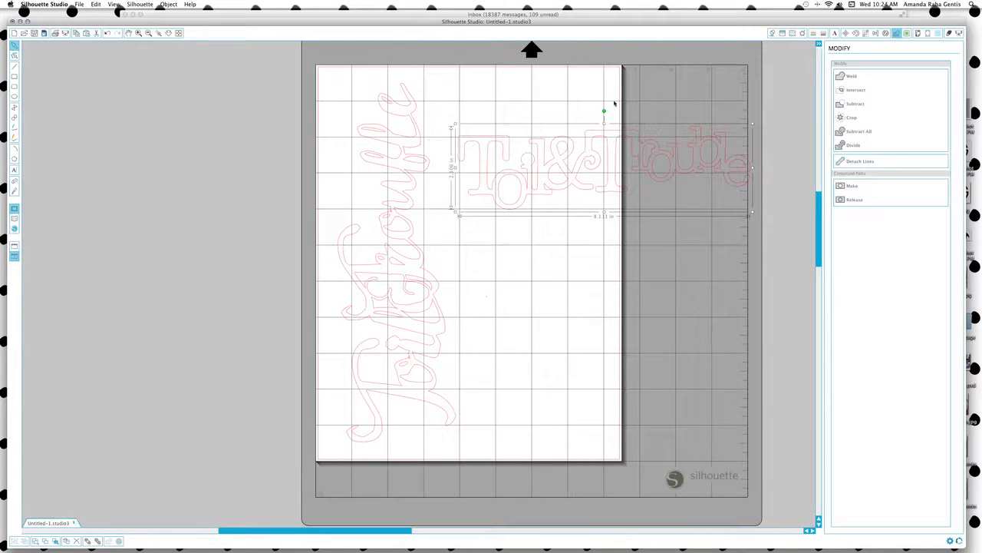
drag(603, 112, 515, 274)
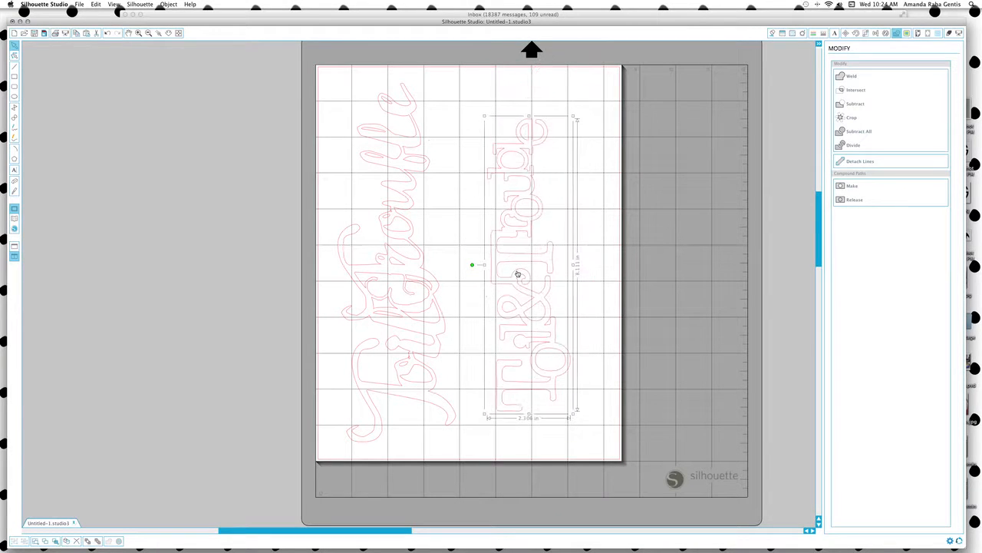
click(441, 215)
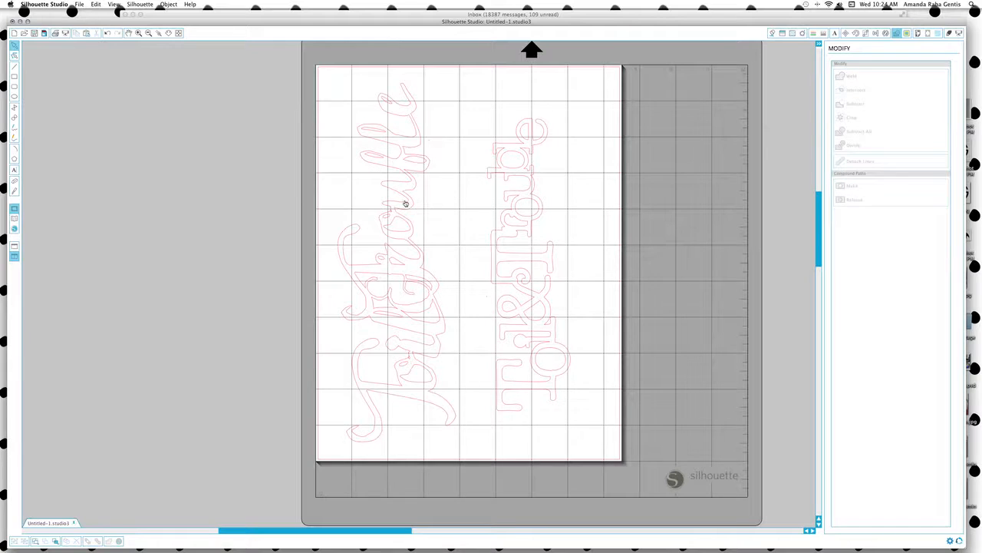
Move the script and block Toil&Trouble designs off the page, leaving it blank.
drag(405, 203, 179, 208)
click(366, 216)
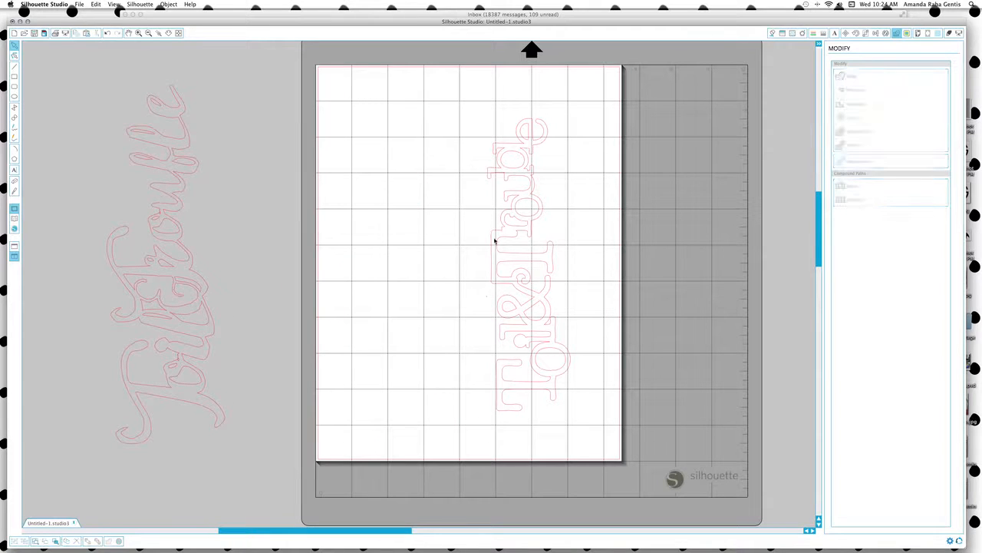
drag(515, 236, 175, 195)
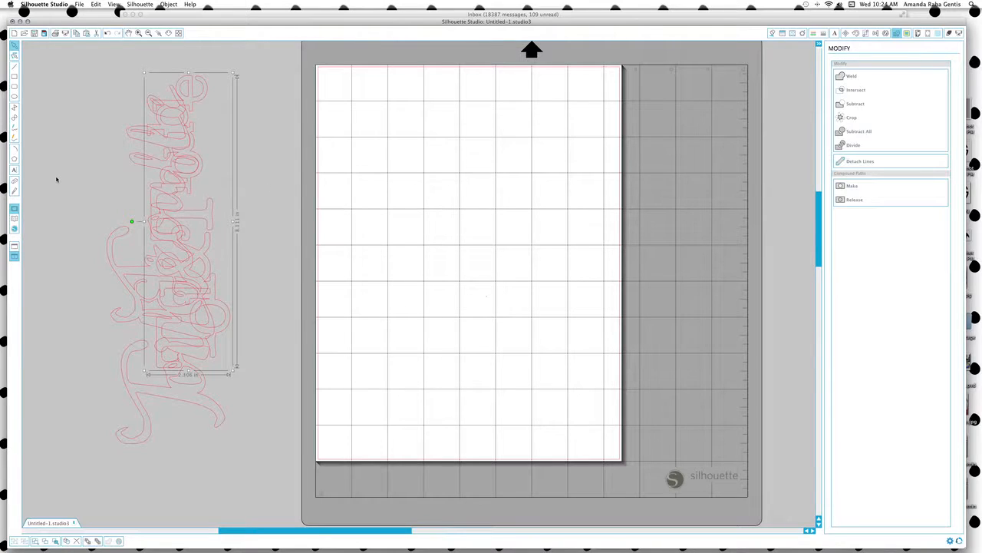
click(14, 170)
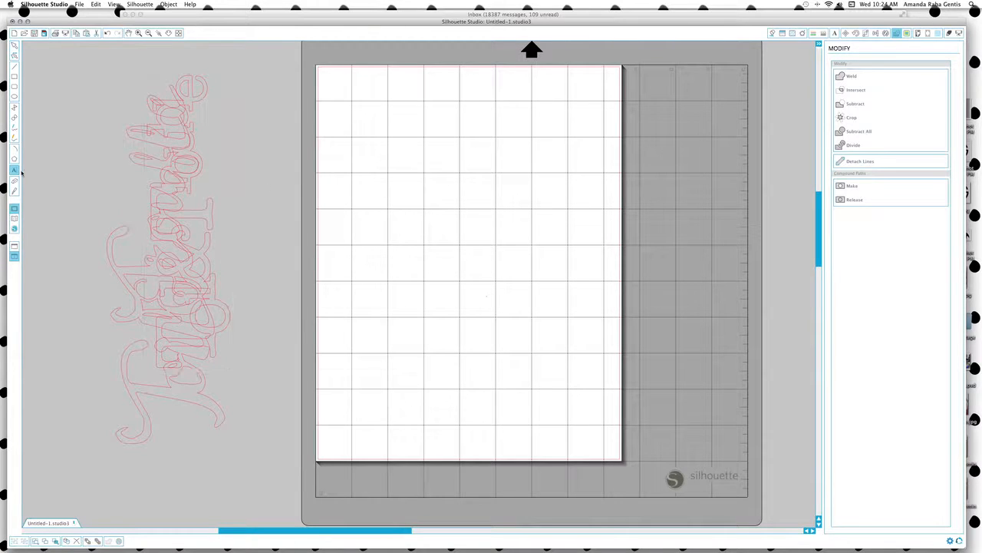
Add the text 'eek' on the page and set it in the Mesquite Std font.
click(450, 228)
text(eek)
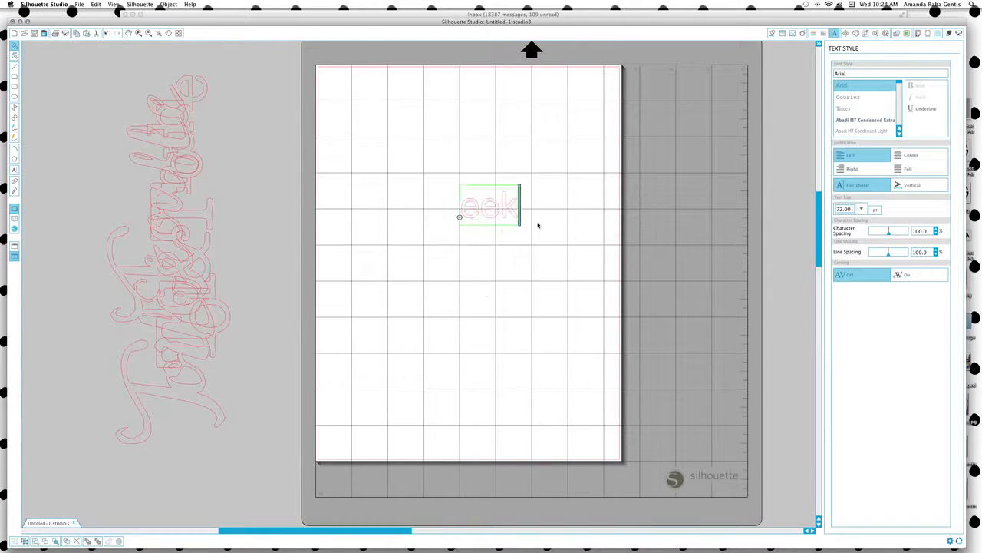
key(Escape)
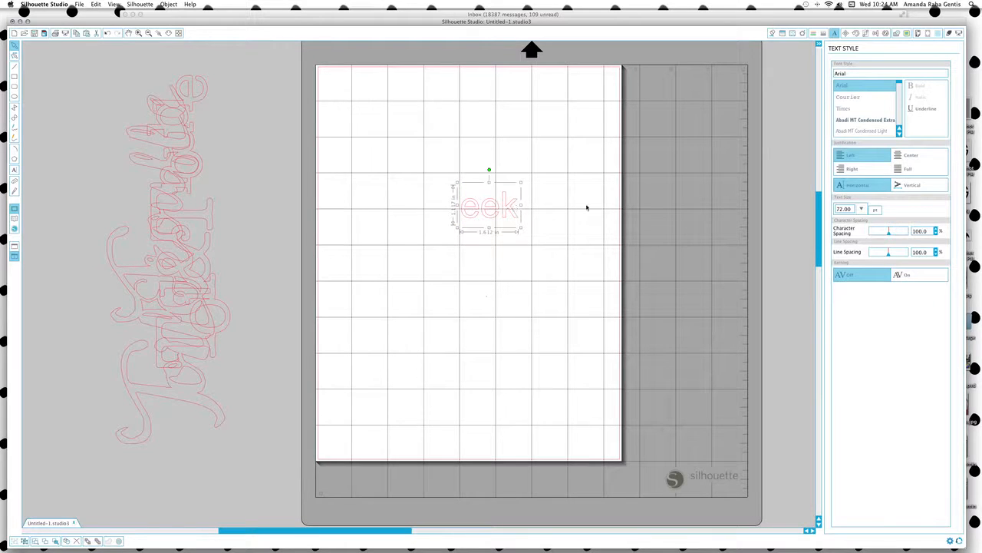
scroll(863, 112, down, 5)
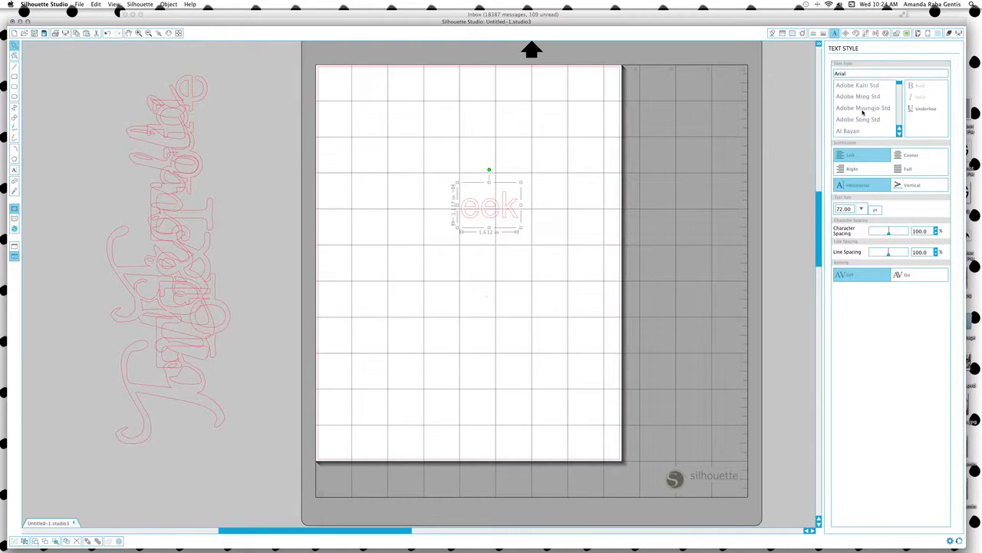
scroll(863, 112, down, 10)
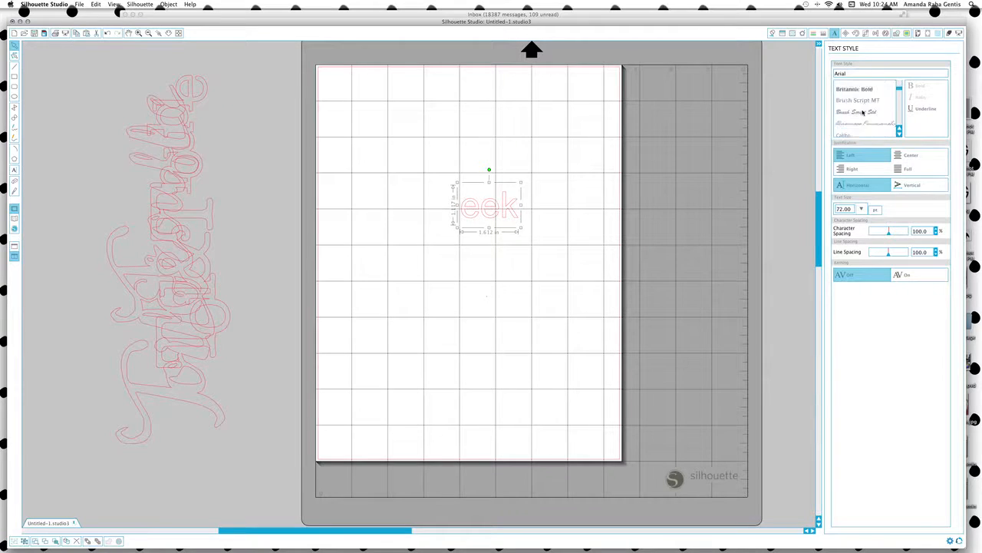
scroll(863, 112, down, 3)
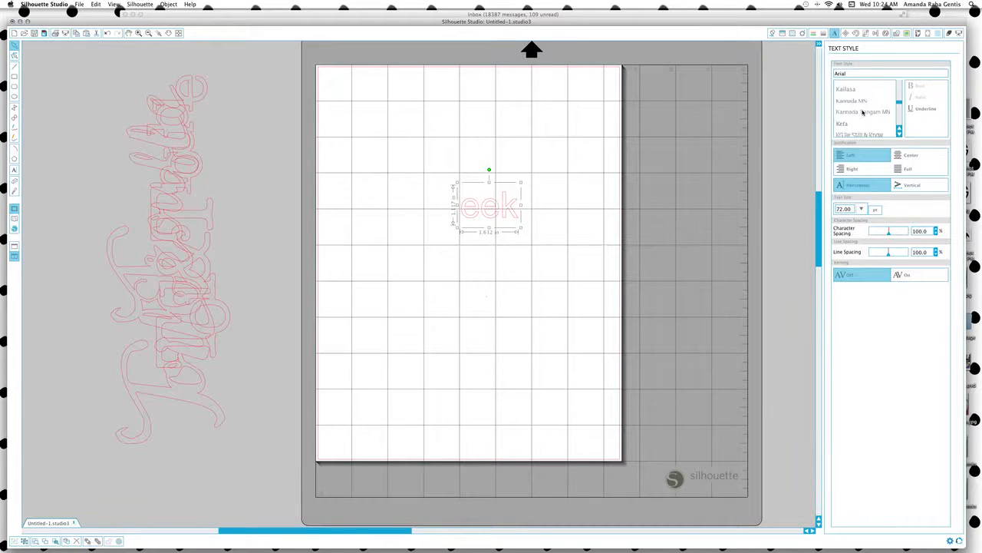
scroll(863, 112, down, 4)
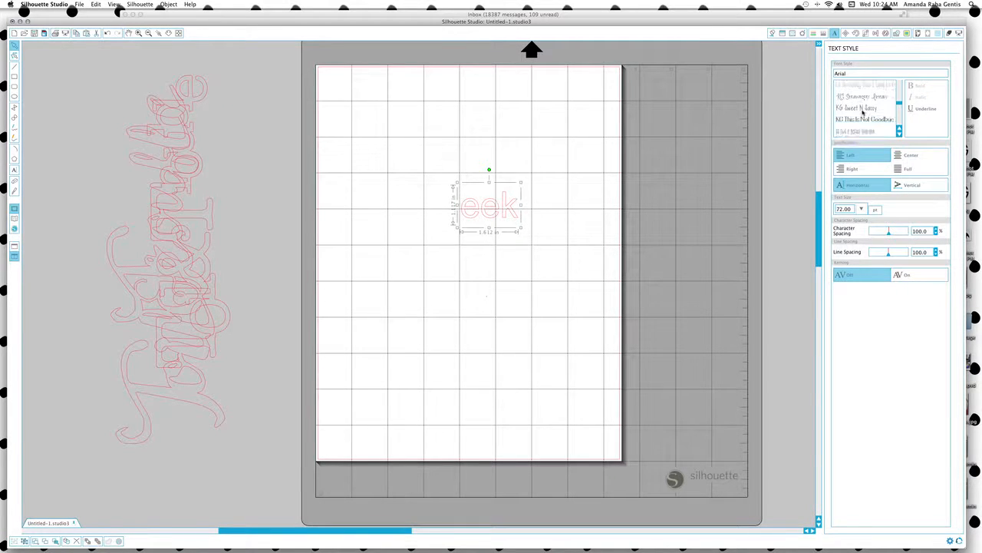
scroll(863, 112, down, 6)
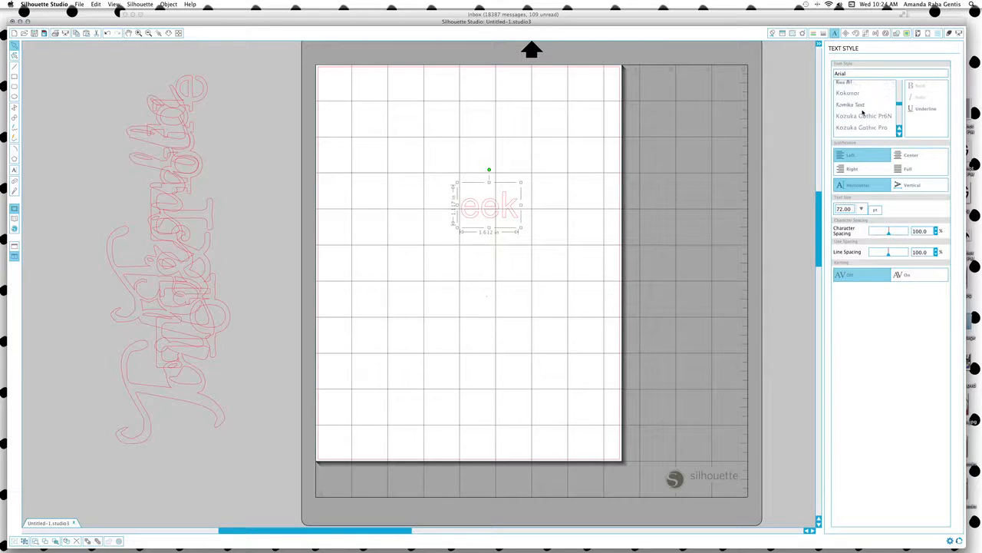
scroll(862, 112, down, 6)
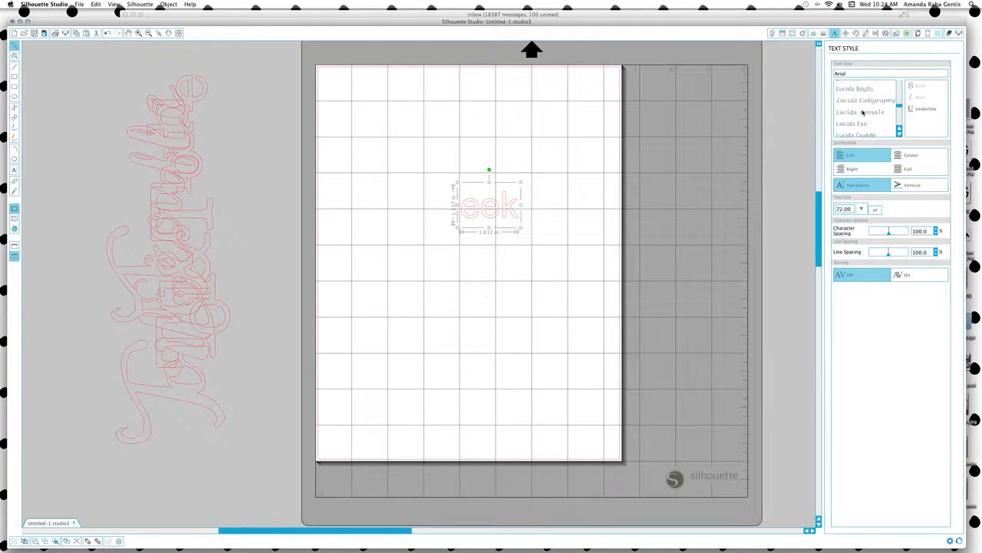
scroll(863, 112, down, 2)
scroll(863, 112, down, 5)
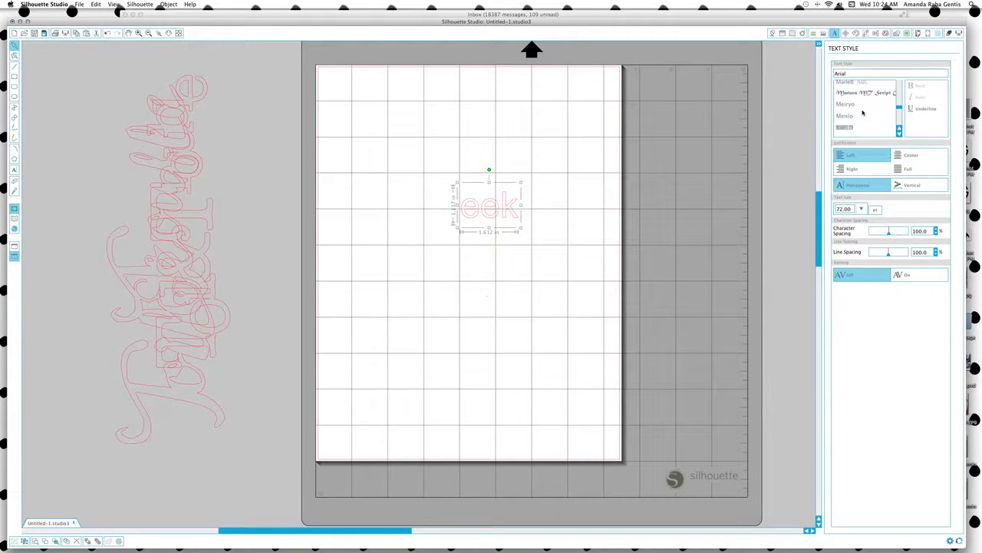
click(851, 97)
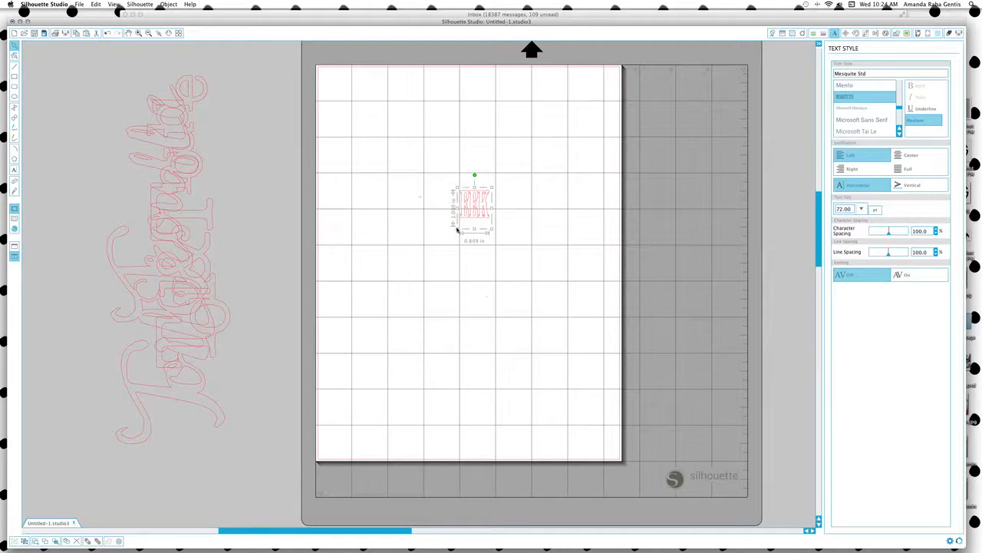
Enlarge the eek text to about 321.95 pt and move it near the mat's top.
drag(456, 227, 341, 338)
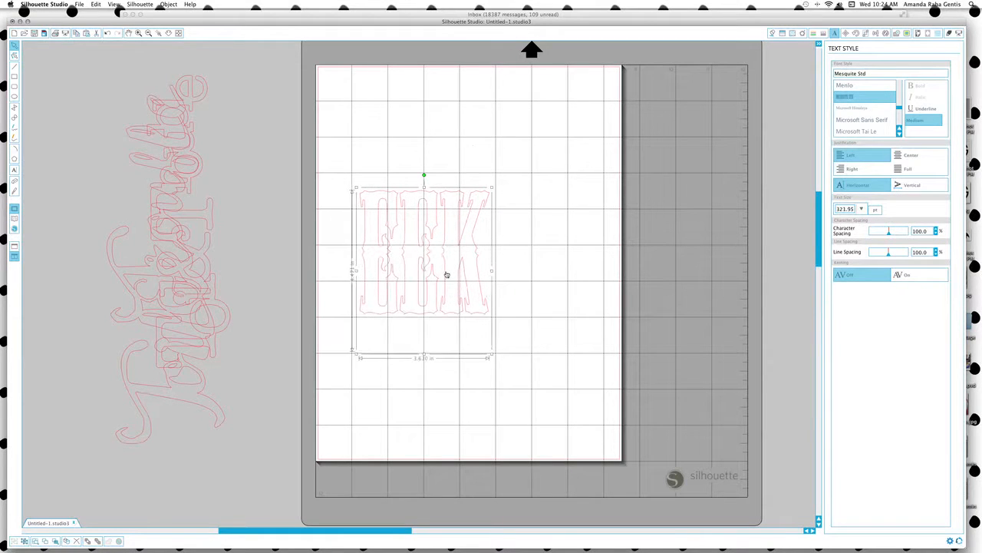
drag(446, 274, 495, 205)
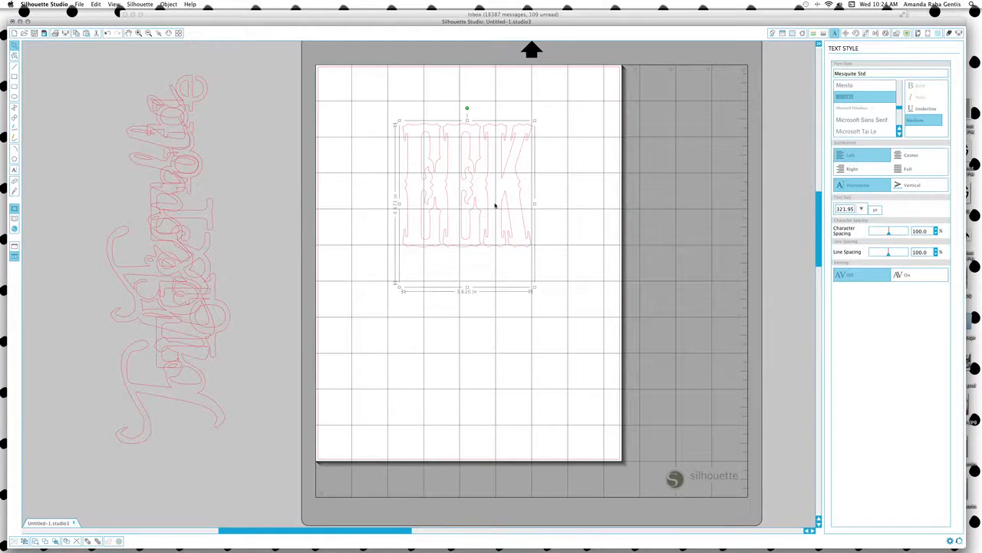
click(896, 34)
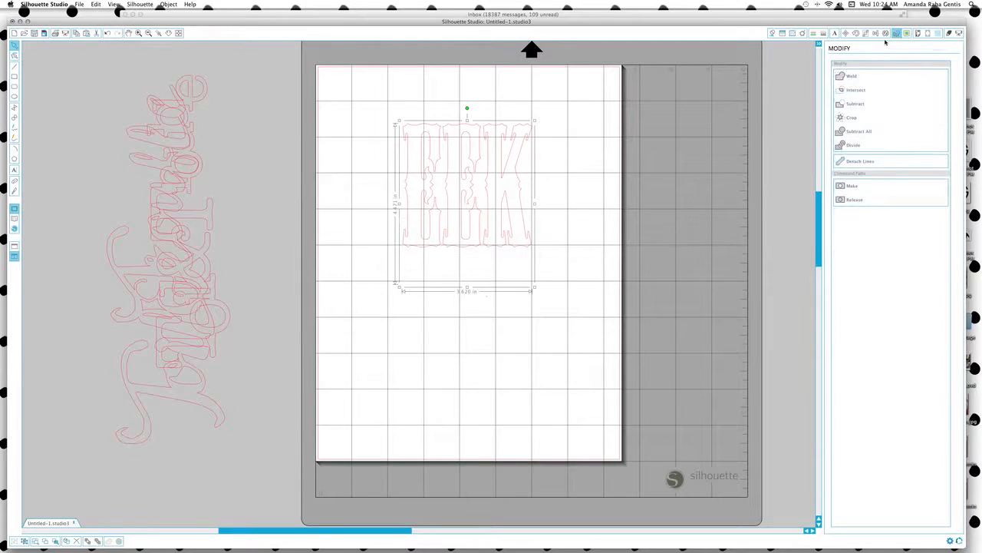
Split EEK into separate letters and nudge the first E slightly right.
click(854, 76)
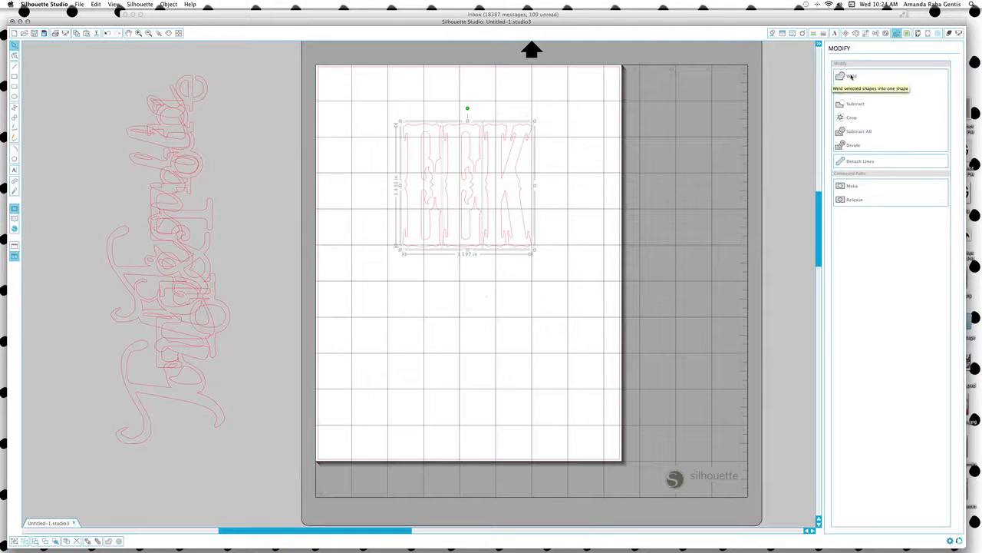
click(439, 311)
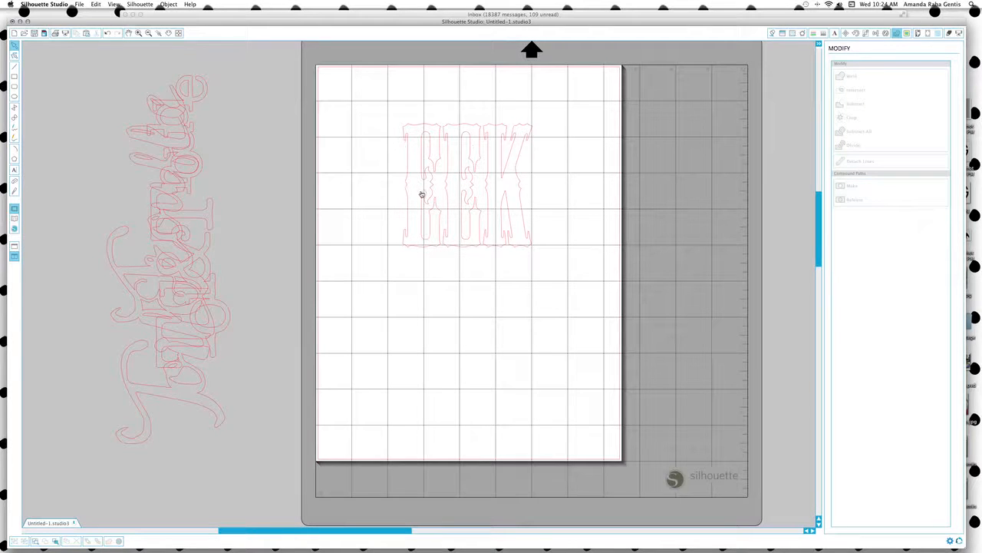
click(422, 195)
click(421, 187)
click(423, 193)
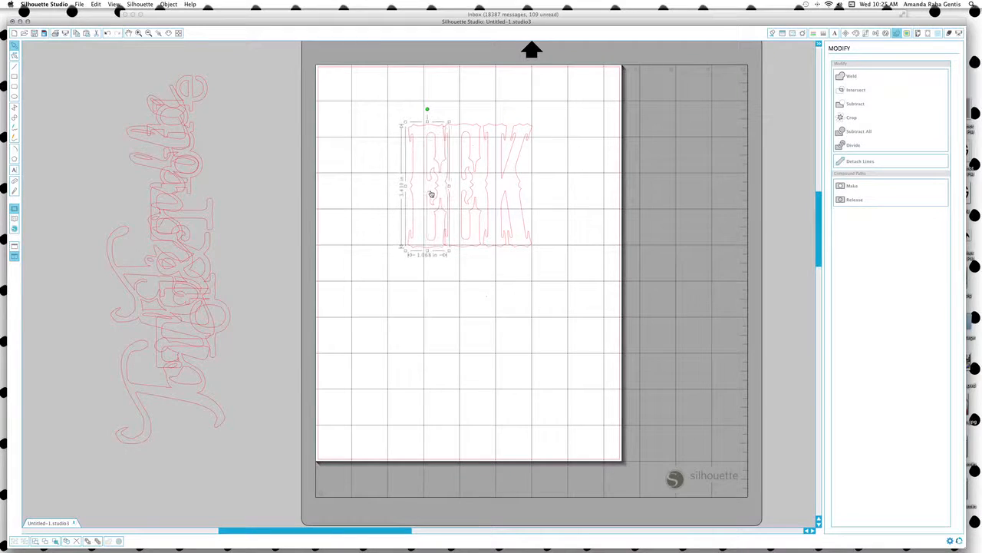
key(Right)
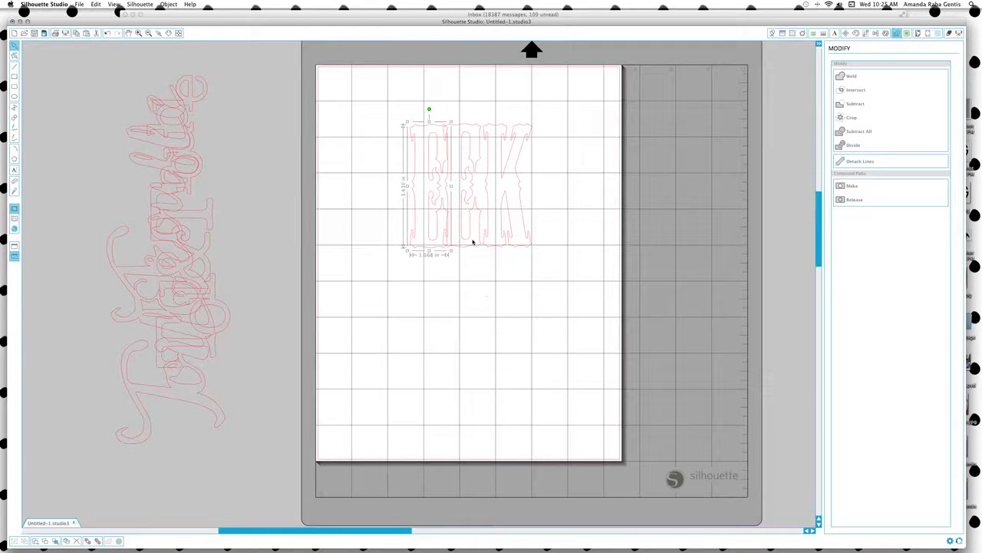
Shift the K left toward the E, then weld all three letters together.
click(500, 239)
click(496, 247)
drag(500, 250, 494, 250)
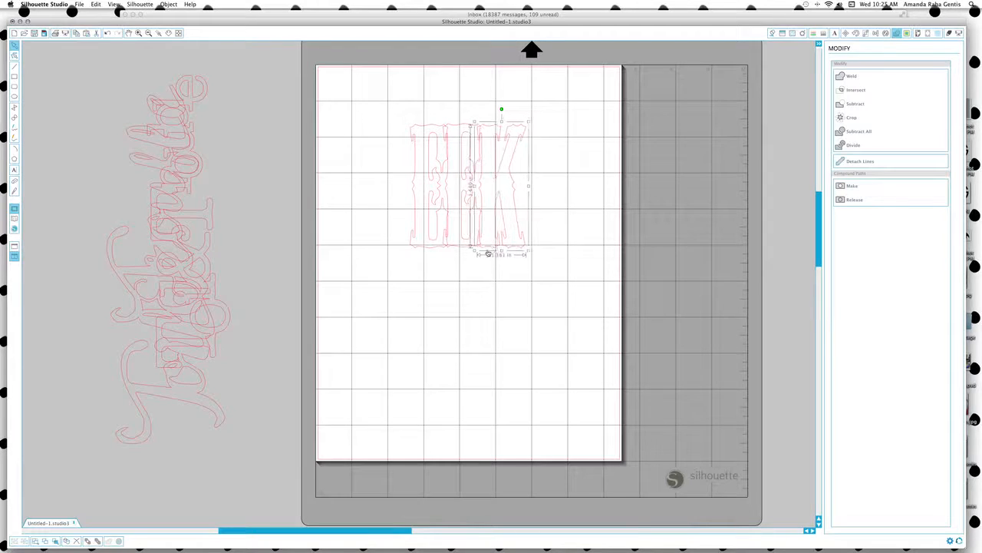
click(432, 231)
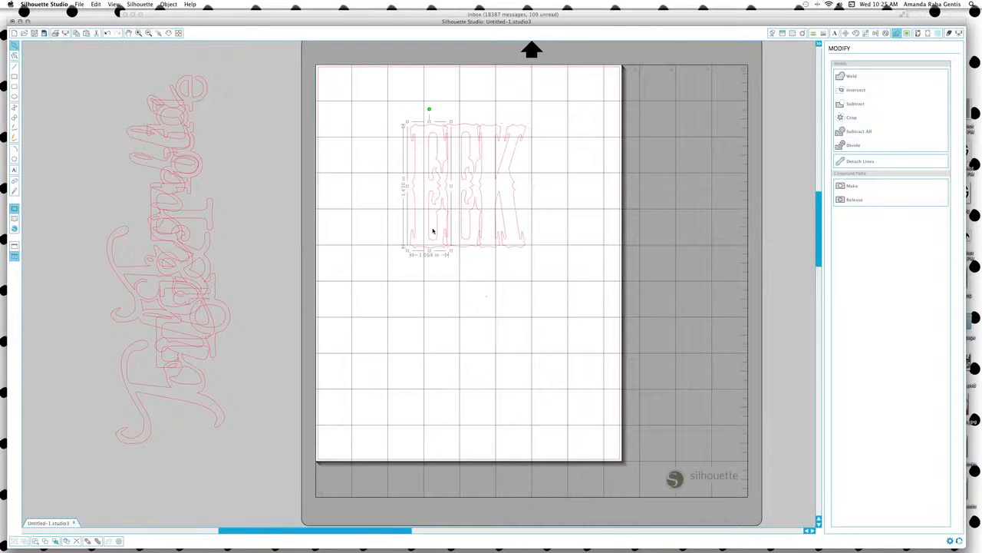
shift+click(474, 243)
shift+click(507, 249)
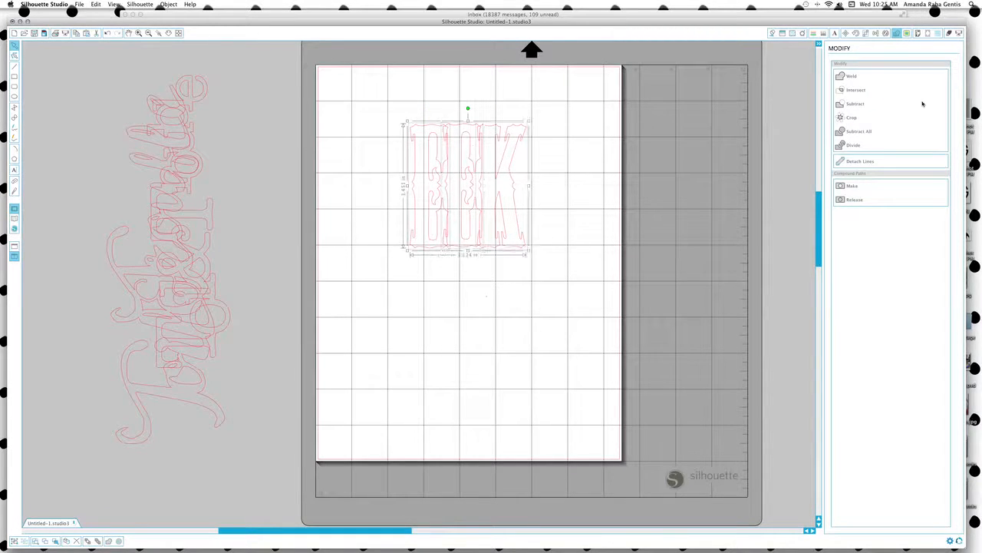
click(852, 77)
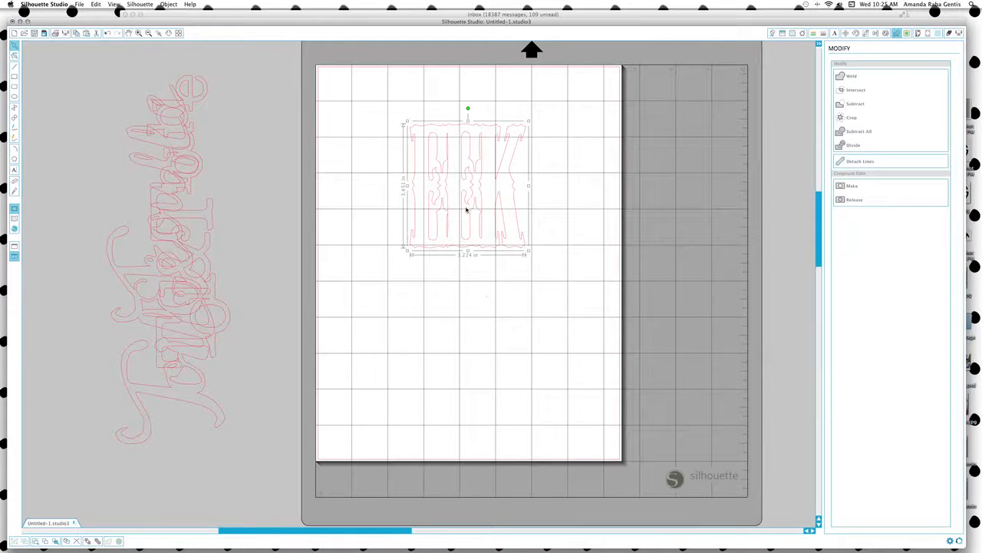
Drag welded EEK to the top-left corner and the vertical Toil&Trouble onto the mat beside it.
drag(459, 218, 375, 148)
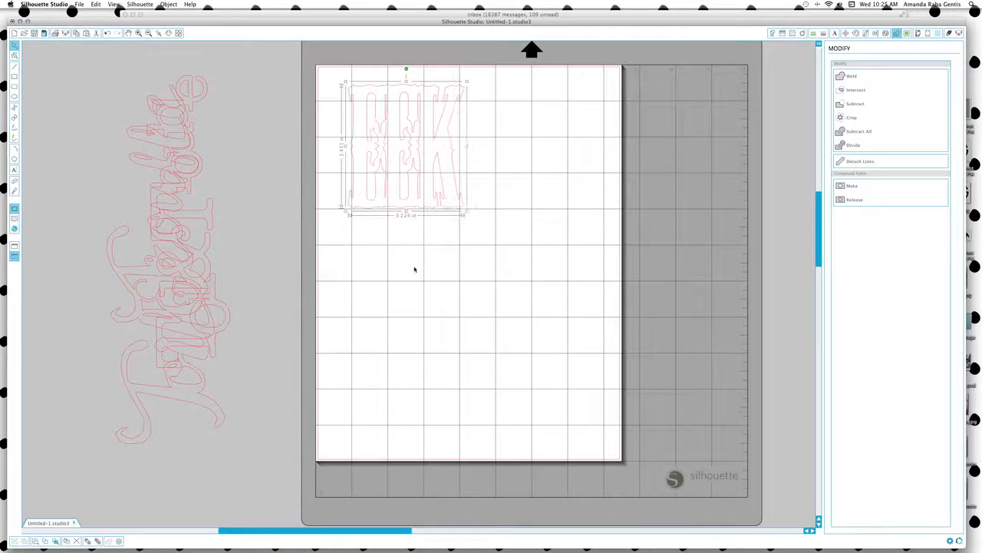
drag(127, 280, 501, 271)
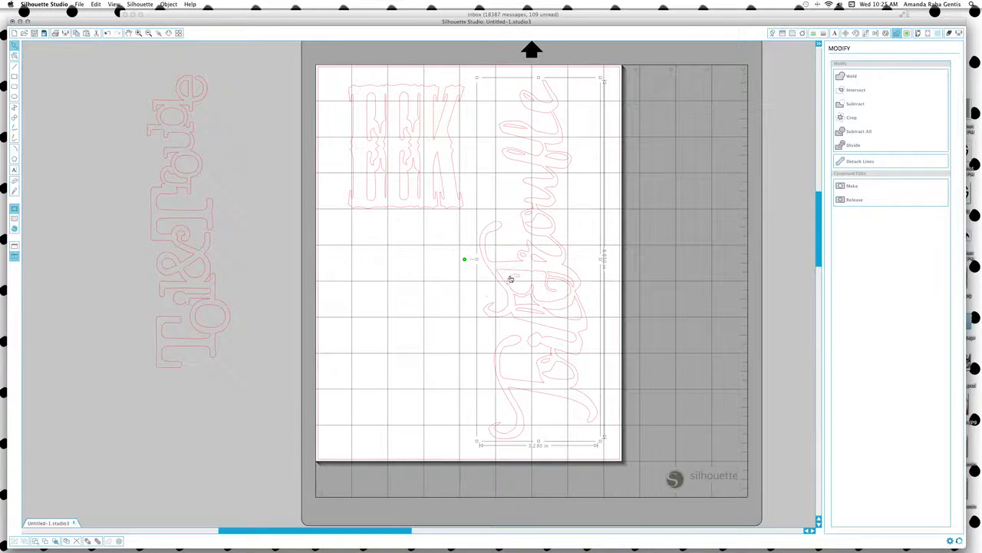